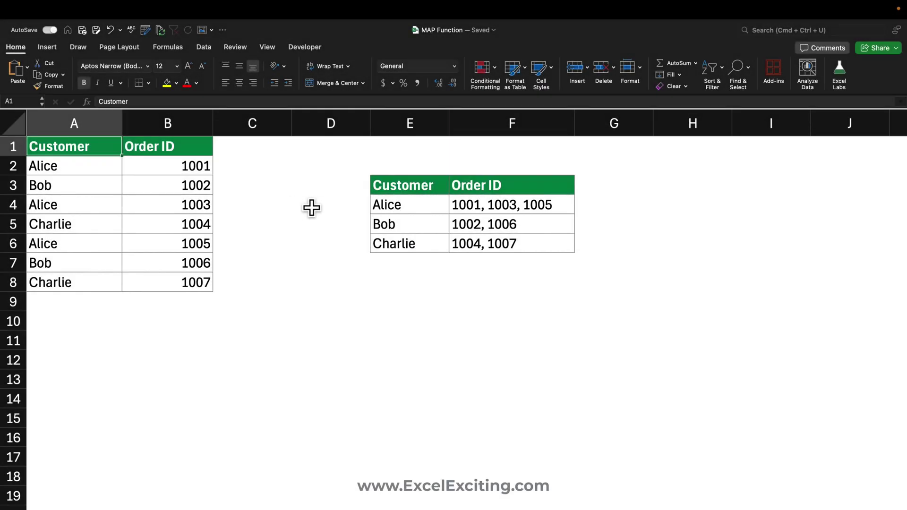
Step: Clear E4:F6 and enter =UNIQUE($A$2:$A$8) in E4 to list Alice, Bob and Charlie
left_click_drag(422, 207, 480, 241)
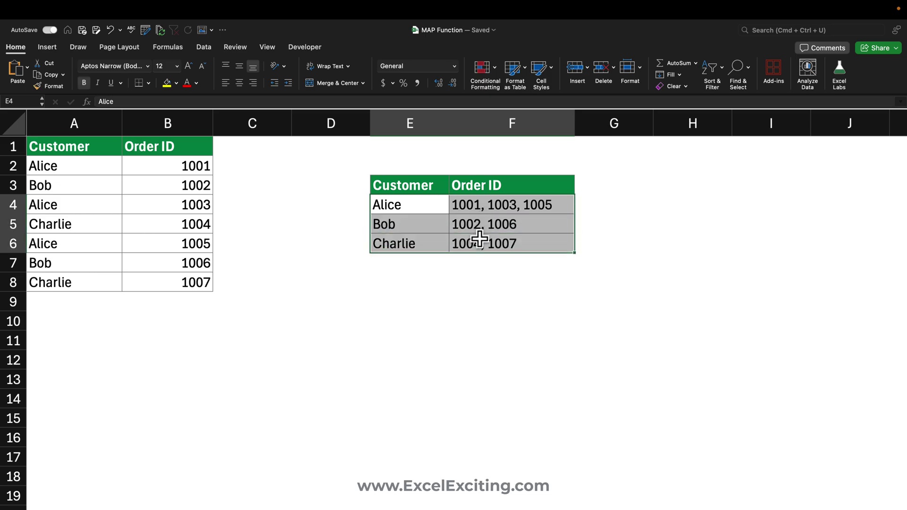
key("Delete")
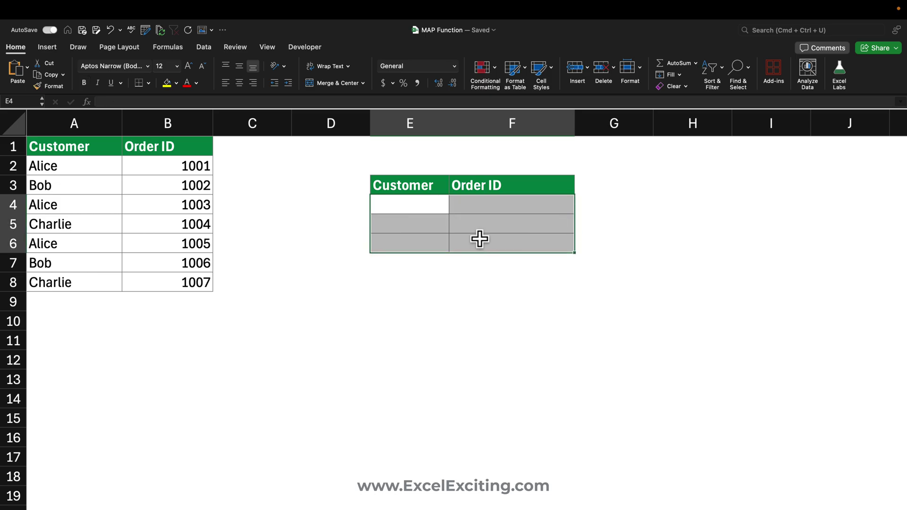
left_click(421, 210)
type("=uni")
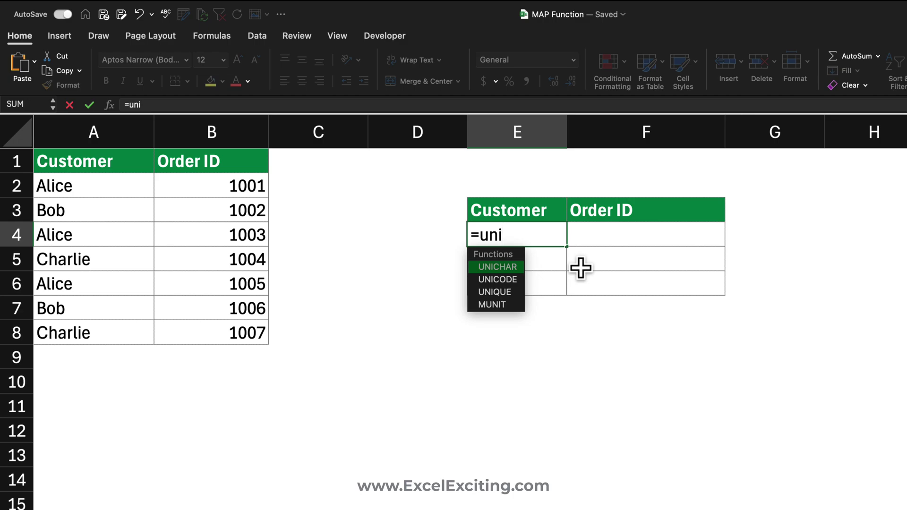
key("Down")
key("Down")
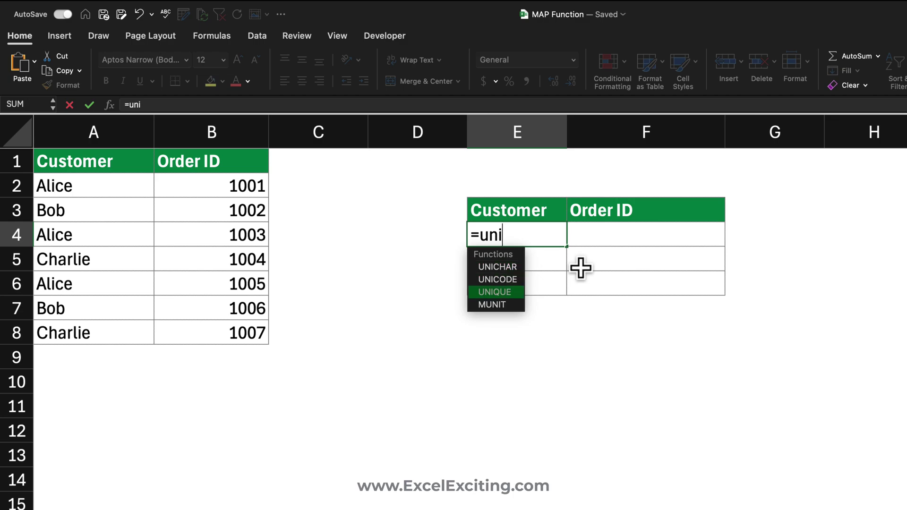
key("Tab")
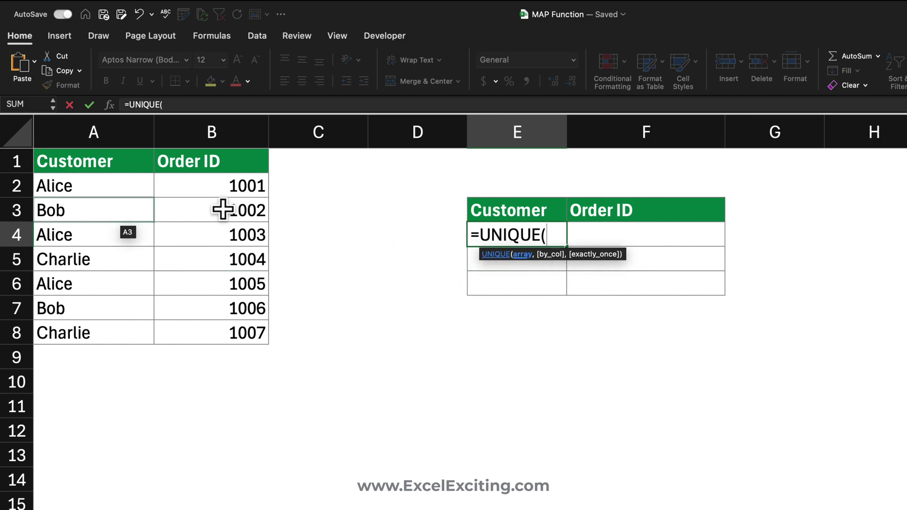
left_click_drag(99, 189, 90, 327)
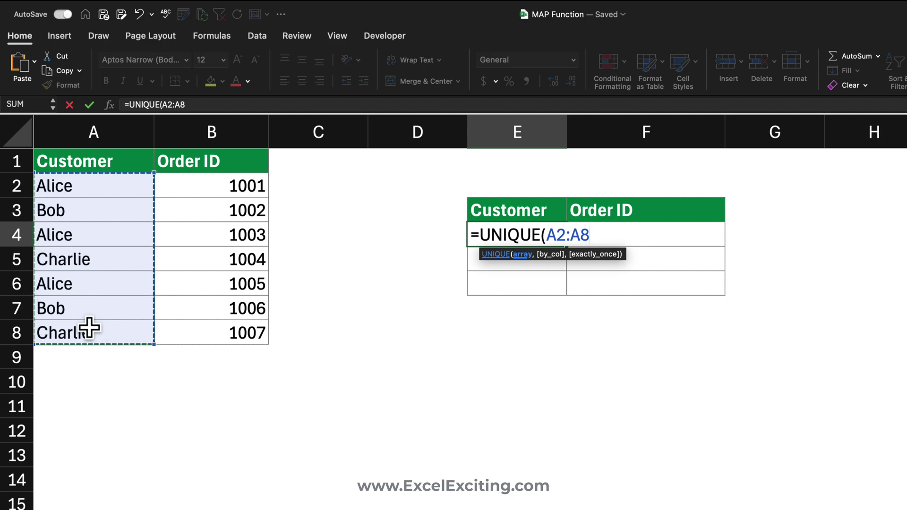
key("F4")
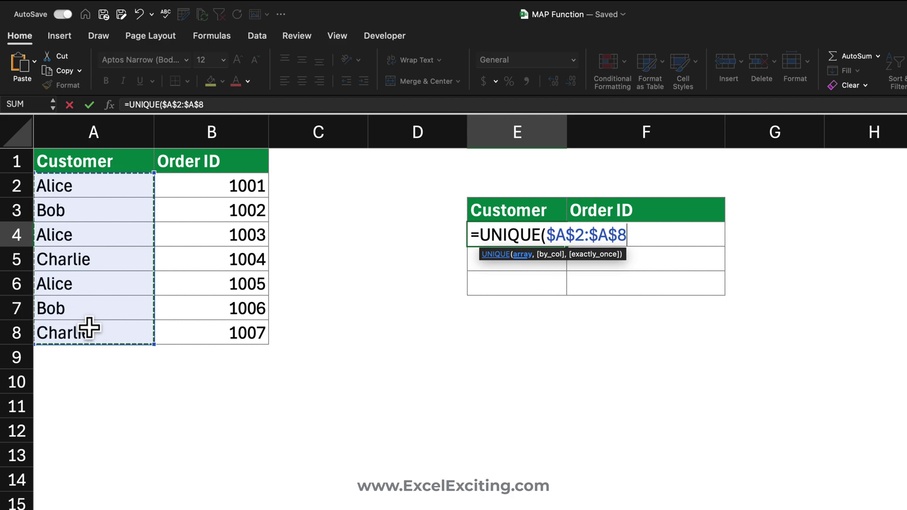
type(")")
key("Return")
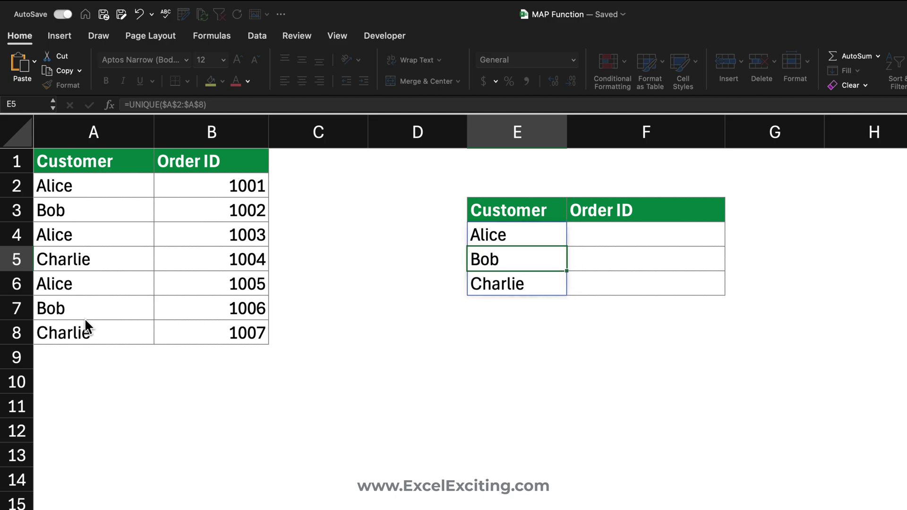
left_click(612, 234)
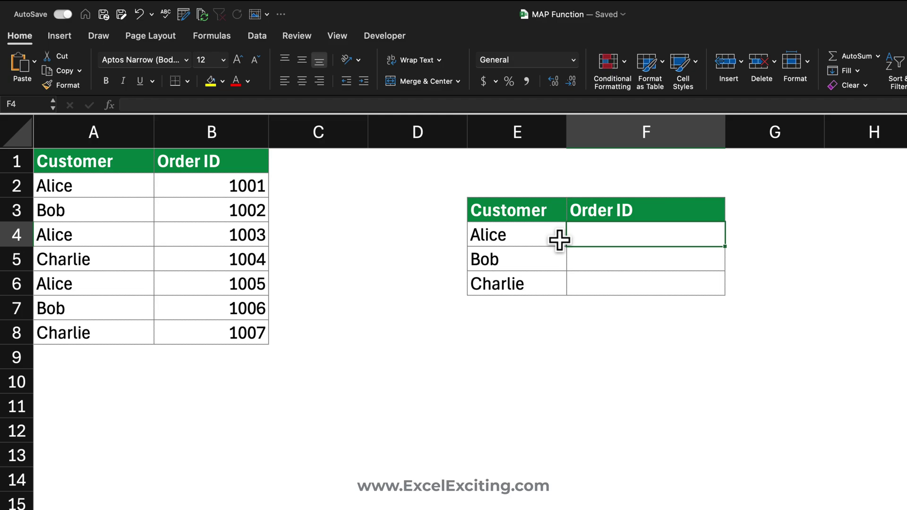
Step: Enter =FILTER($B$2:$B$8,$A$2:$A$8=E4) in F4 to spill Alice's orders 1001, 1003, 1005
type("=filt")
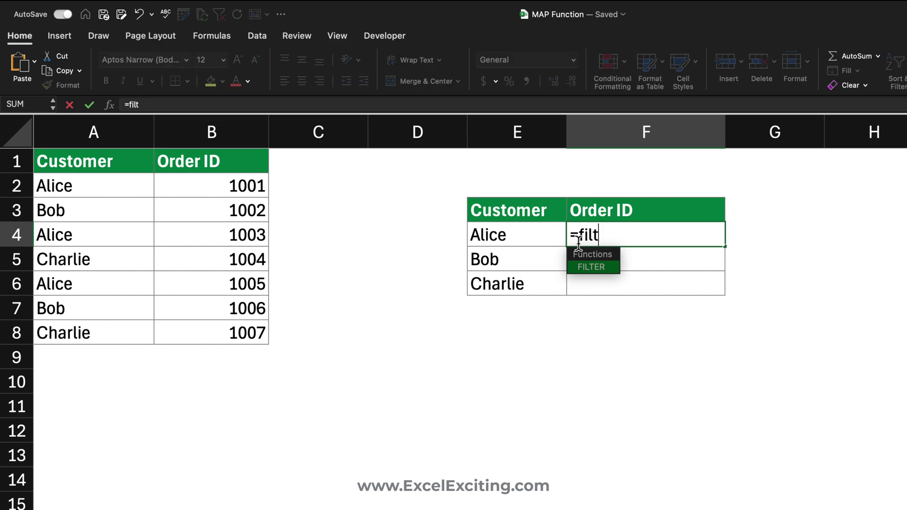
key("Tab")
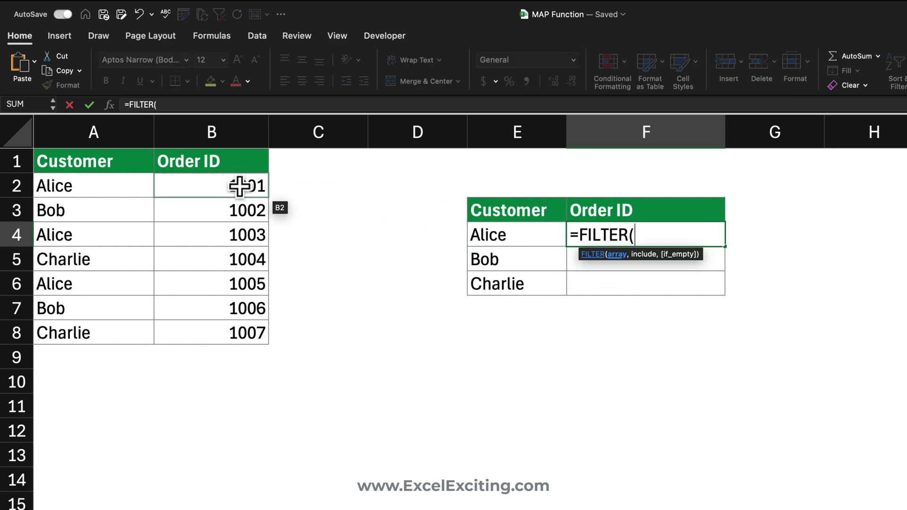
left_click_drag(243, 184, 239, 322)
key("F4")
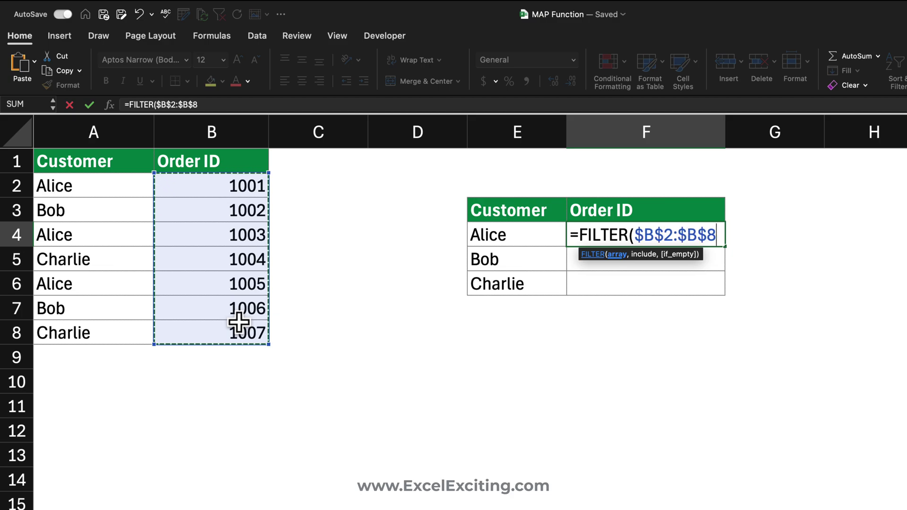
type(",")
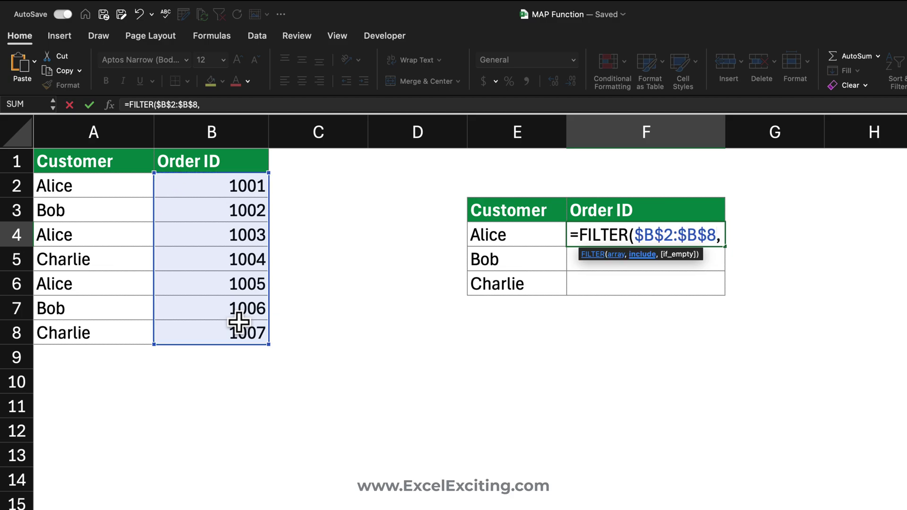
left_click_drag(76, 183, 78, 326)
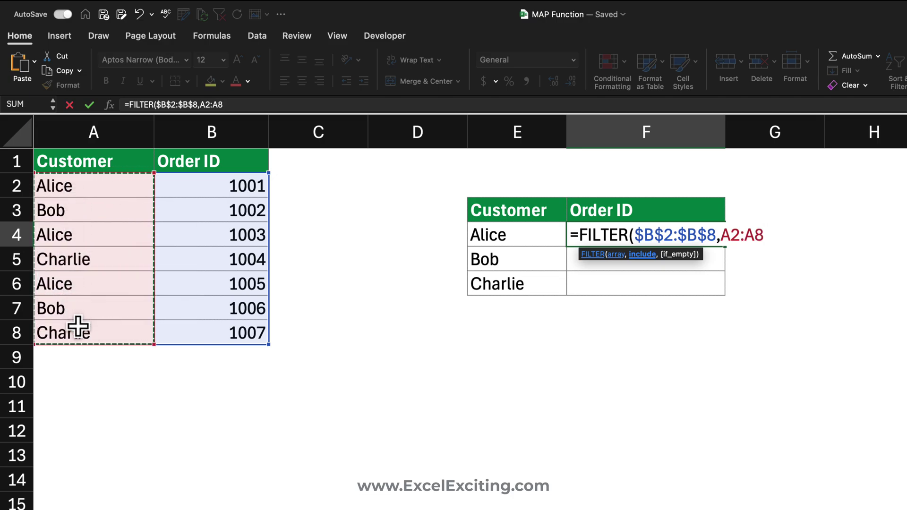
key("F4")
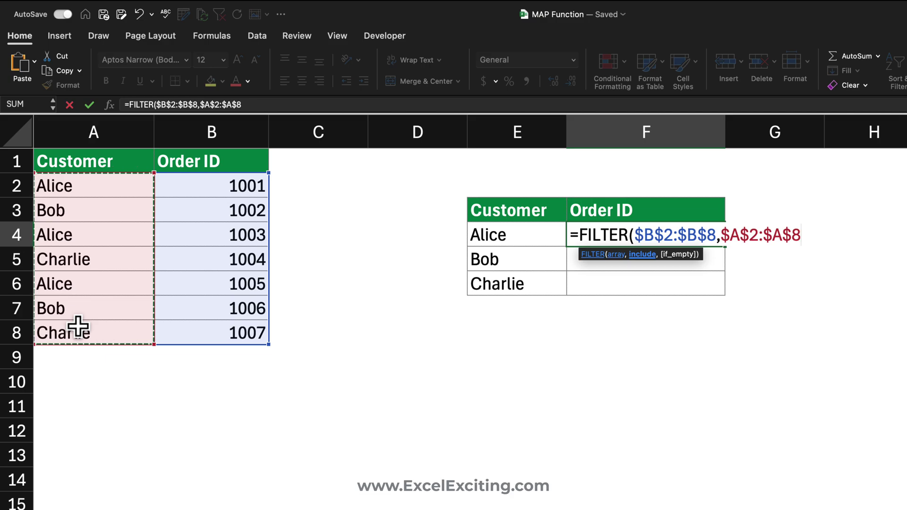
type("=")
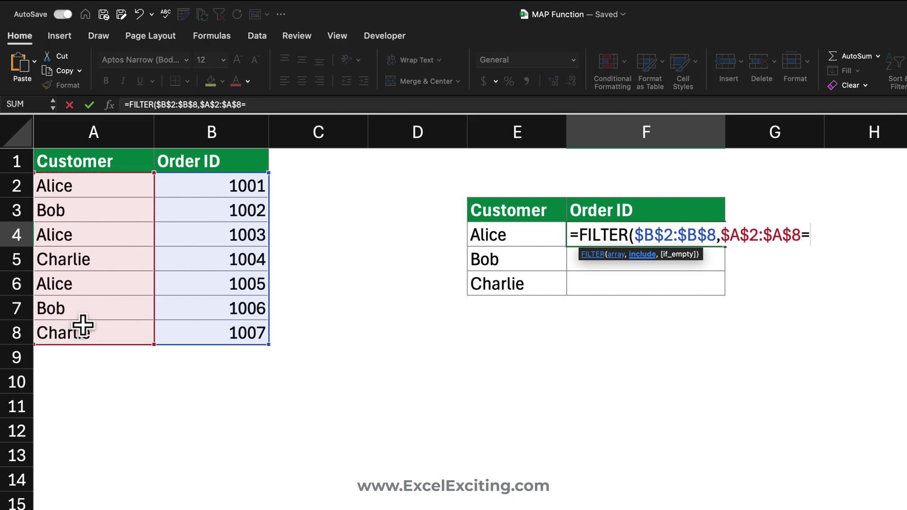
left_click(483, 233)
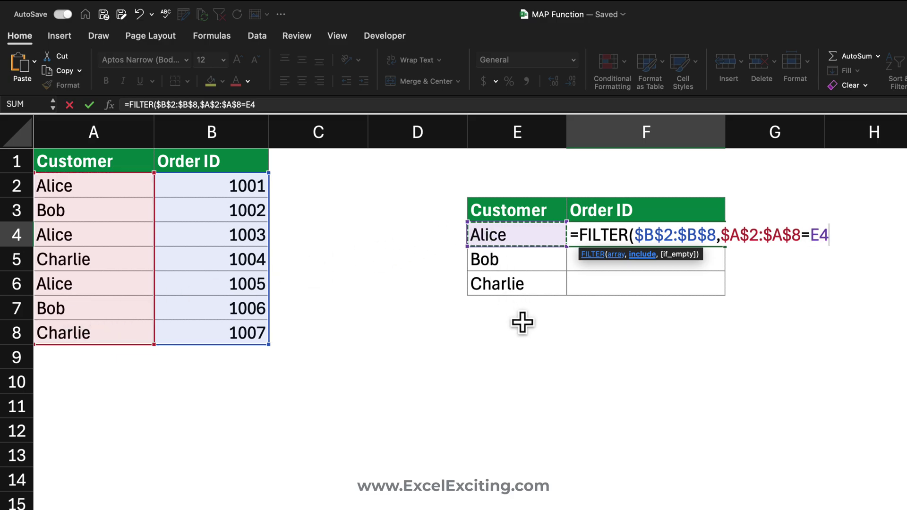
key("Return")
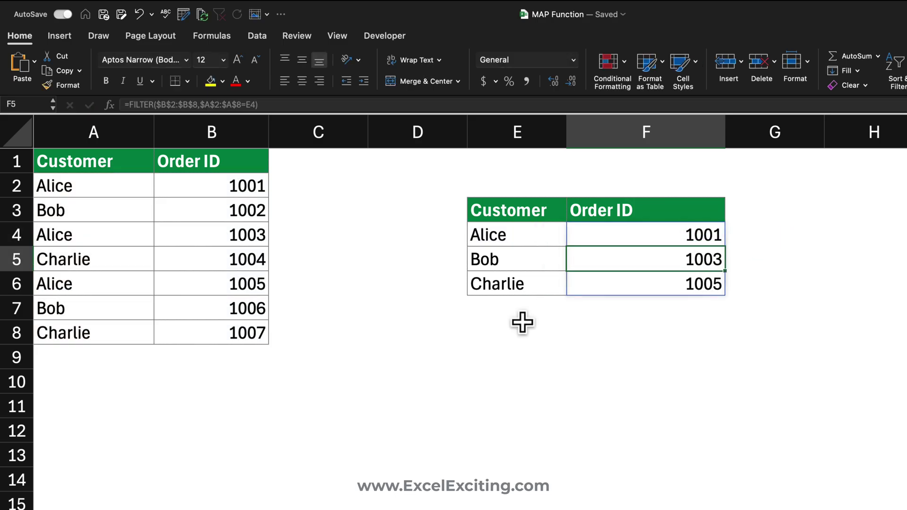
Step: Compare the UNIQUE formula in E4 with the FILTER formula in F4, then edit F4
left_click(644, 236)
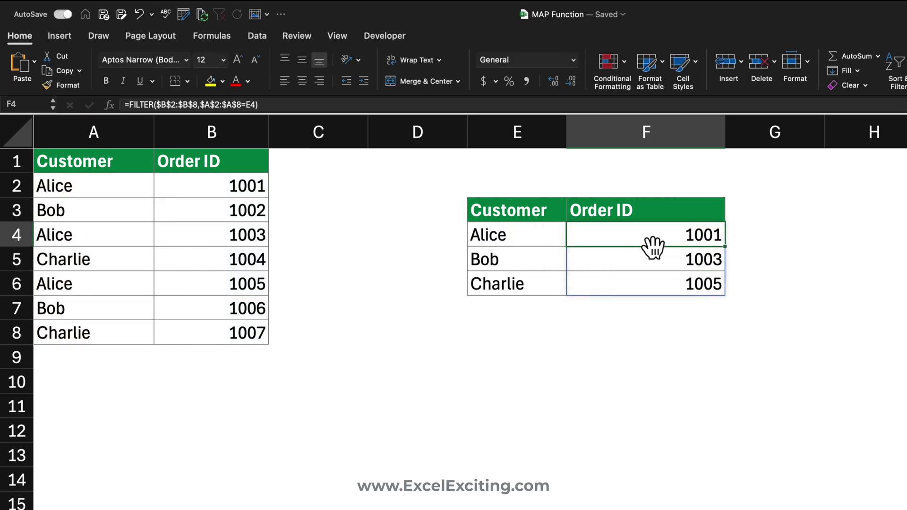
left_click(499, 241)
left_click(640, 248)
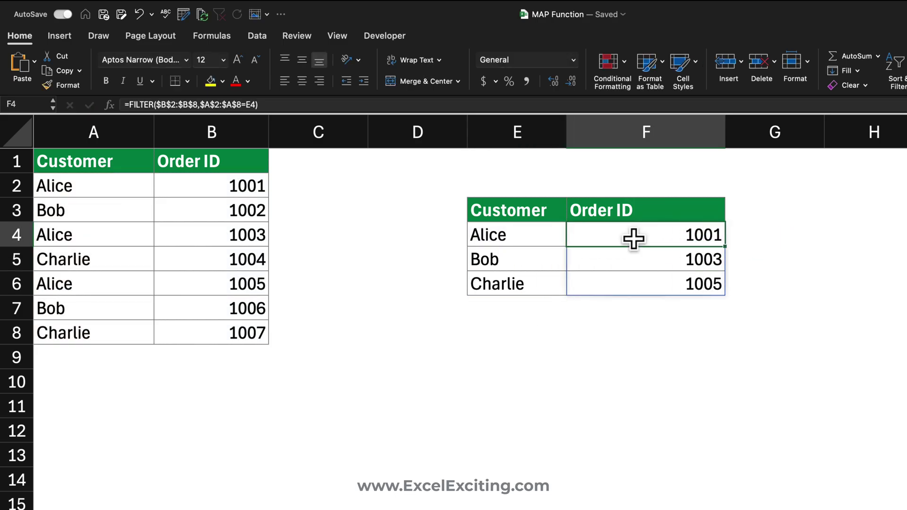
left_click(506, 242)
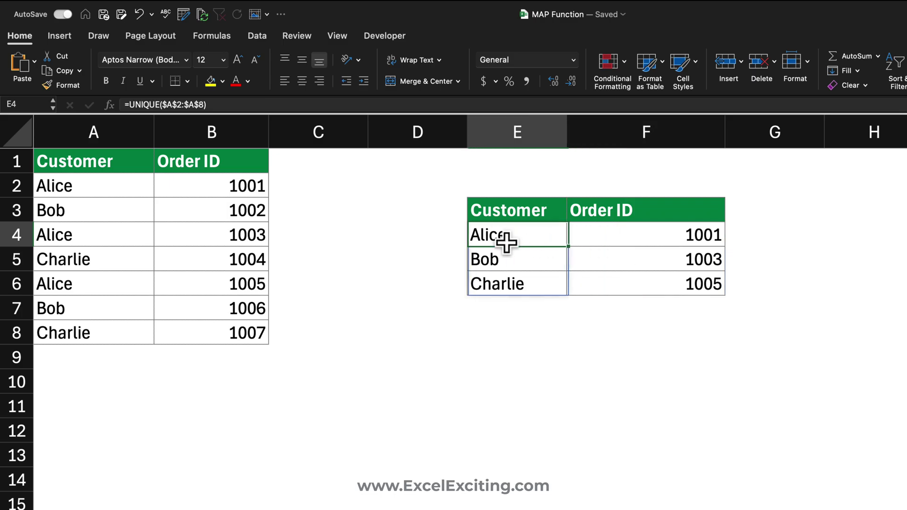
left_click(623, 245)
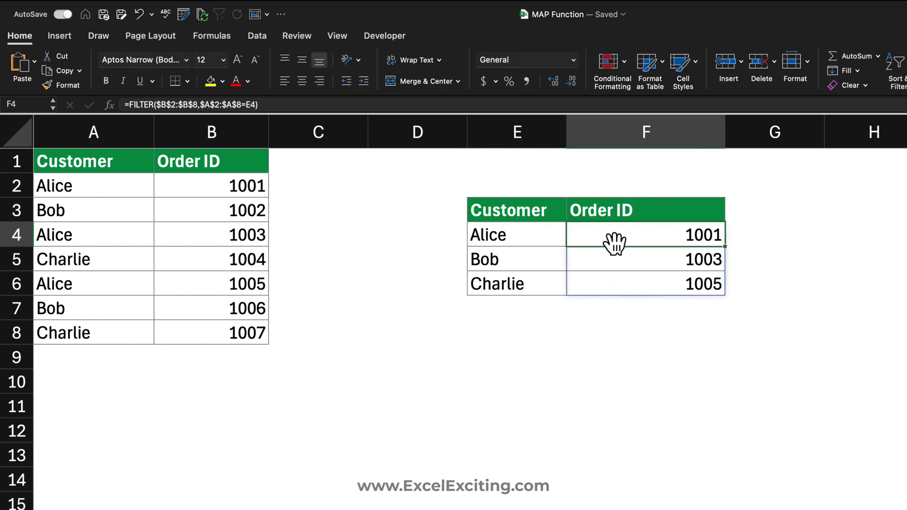
double_click(614, 240)
Step: Wrap F4's FILTER in TEXTJOIN with a "|" delimiter and TRUE, giving 1001|1003|1005
left_click_drag(578, 234, 834, 235)
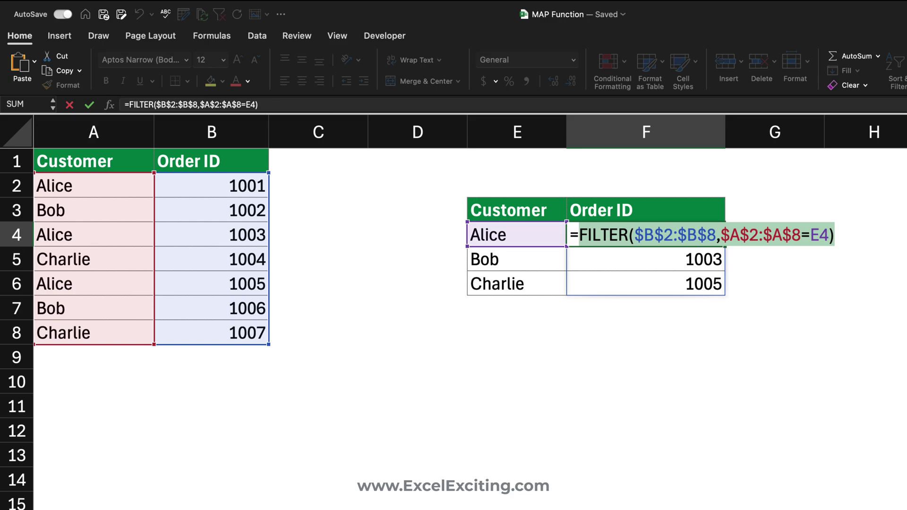
key("BackSpace")
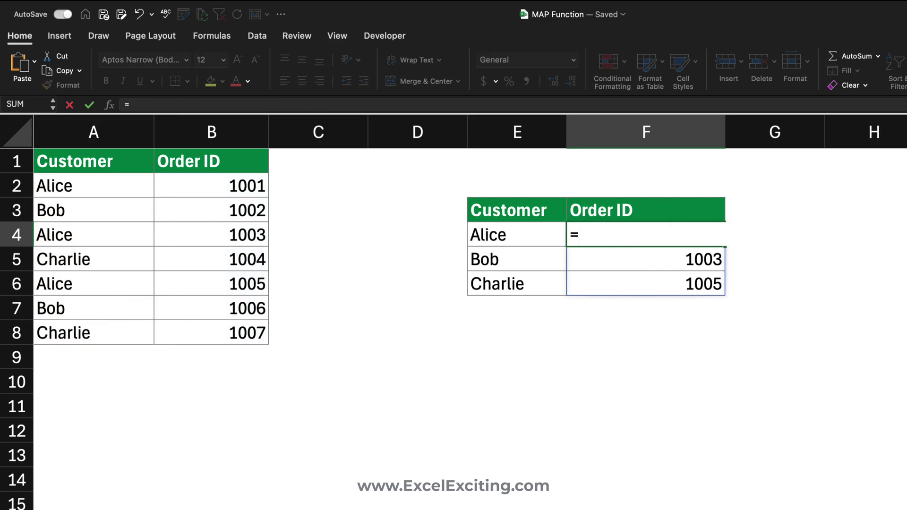
type("tex")
key("Down")
key("Down")
key("Down")
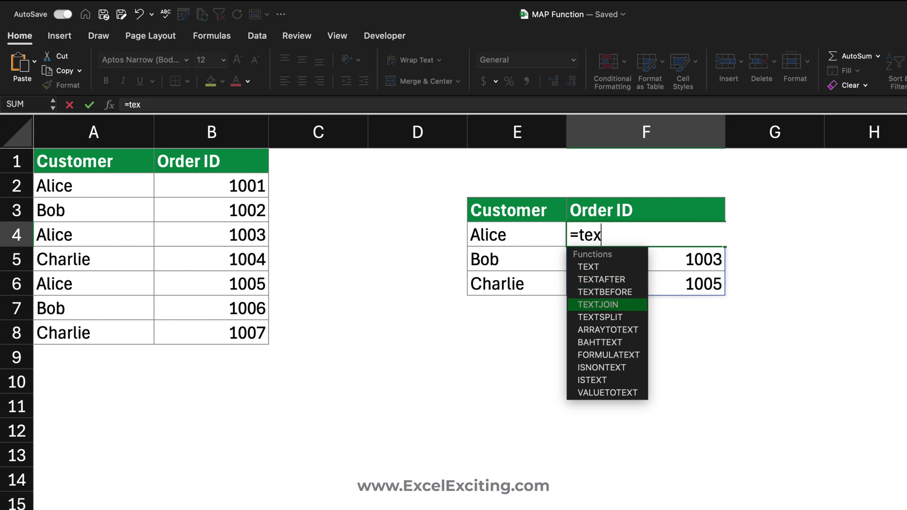
key("Tab")
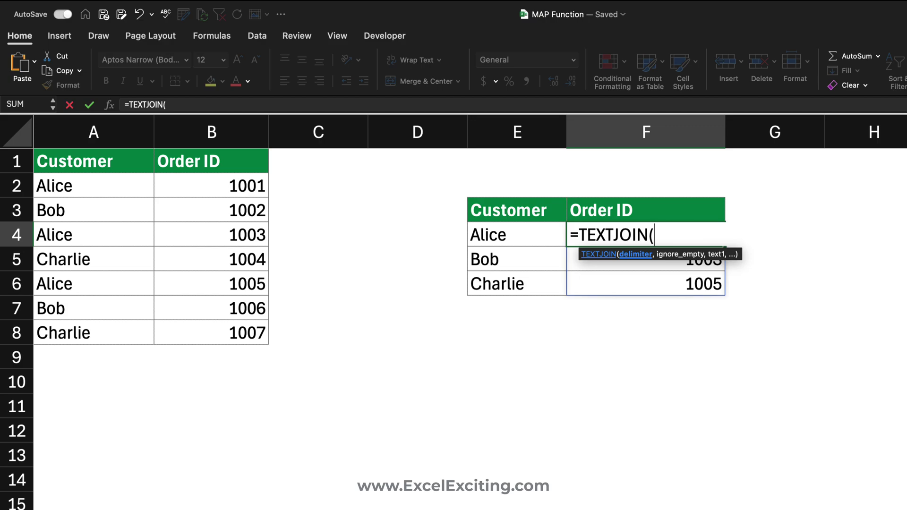
type("\" | \",")
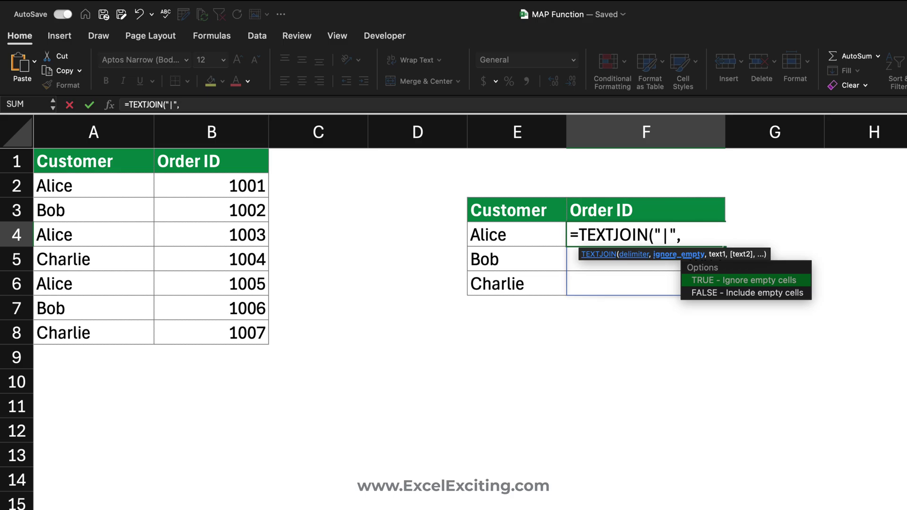
key("Tab")
type(",")
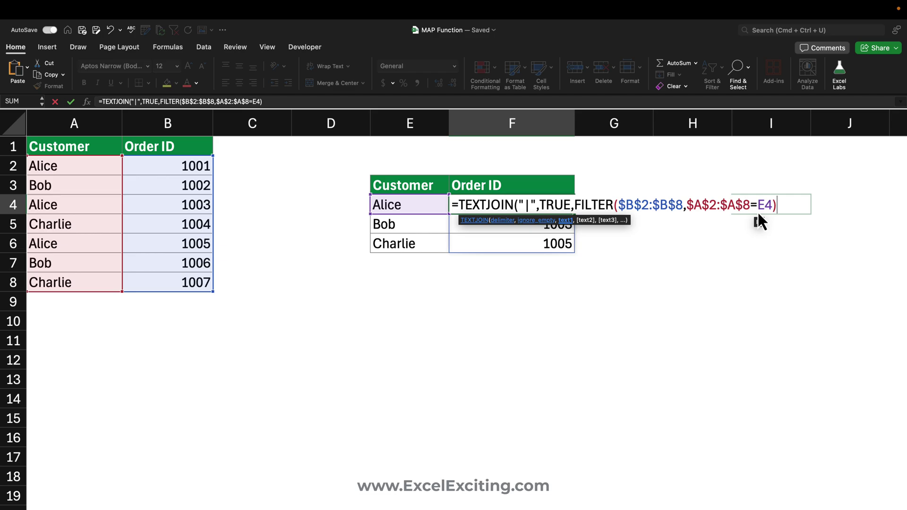
type(")")
key("Return")
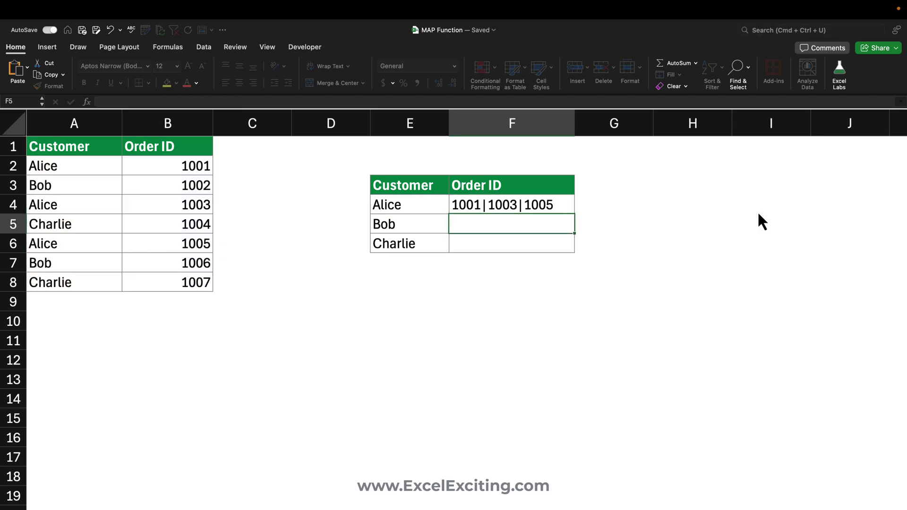
Step: Review F4's TEXTJOIN formula without changing it
left_click(517, 204)
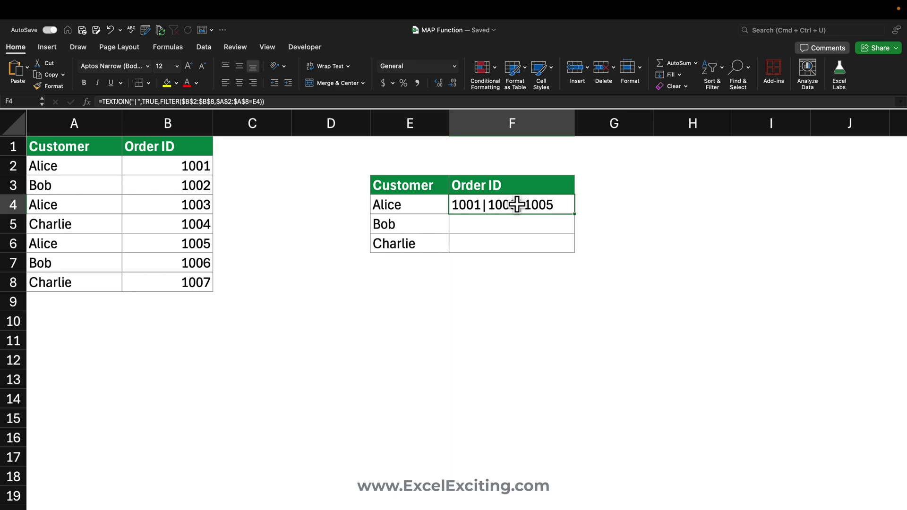
double_click(506, 208)
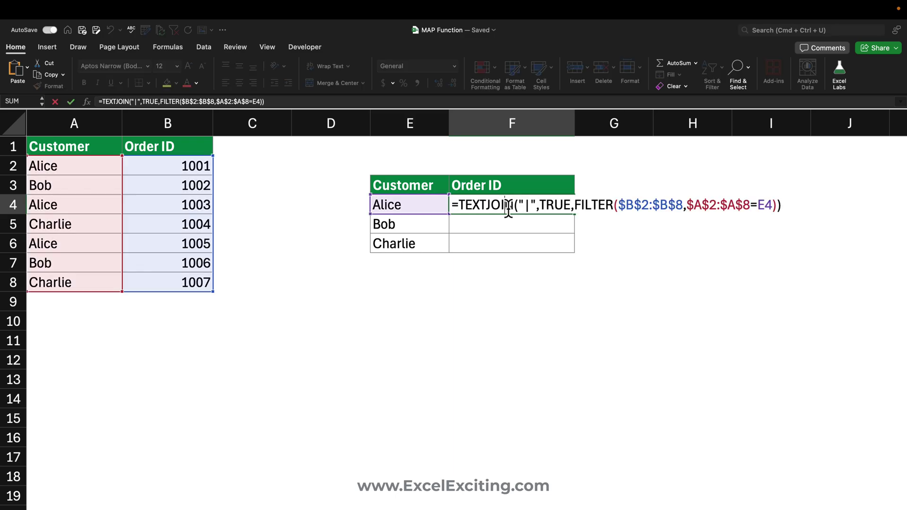
key("Escape")
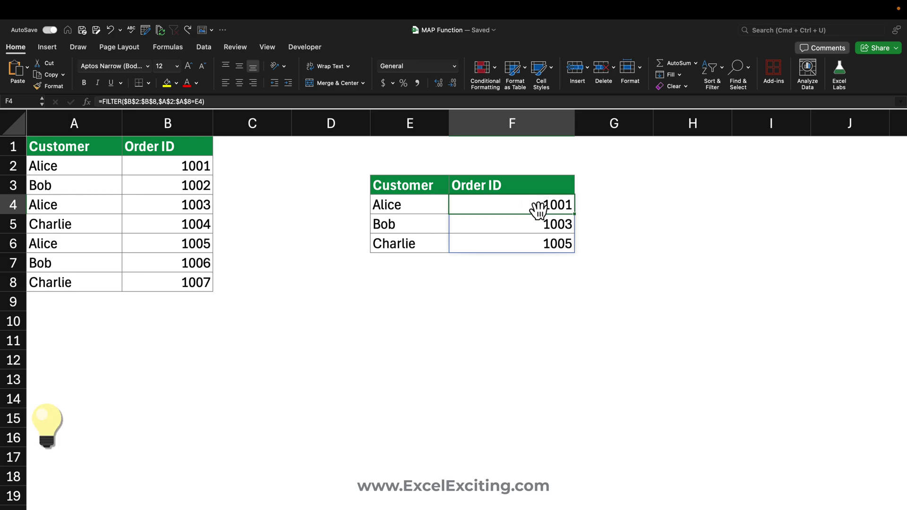
Step: Change F4 to =ARRAYTOTEXT(FILTER($B$2:$B$8,$A$2:$A$8=E4)), showing 1001, 1003, 1005
double_click(531, 205)
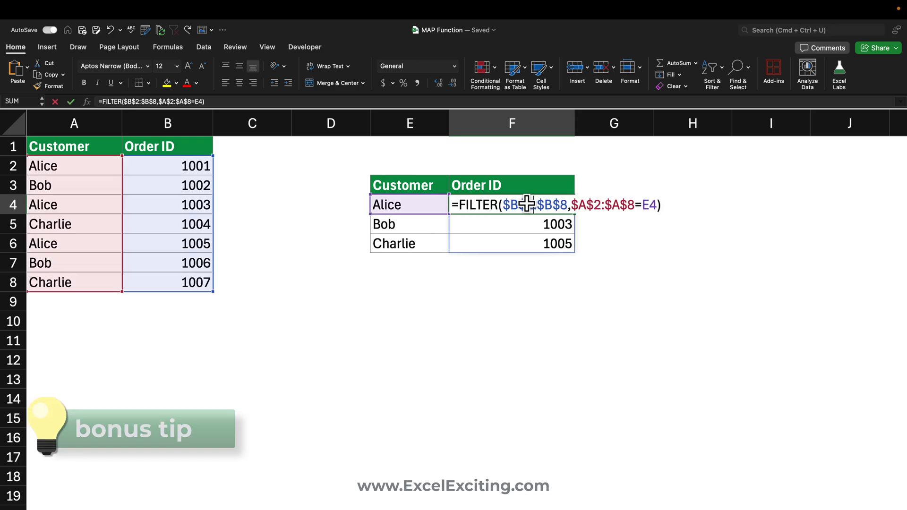
left_click(460, 204)
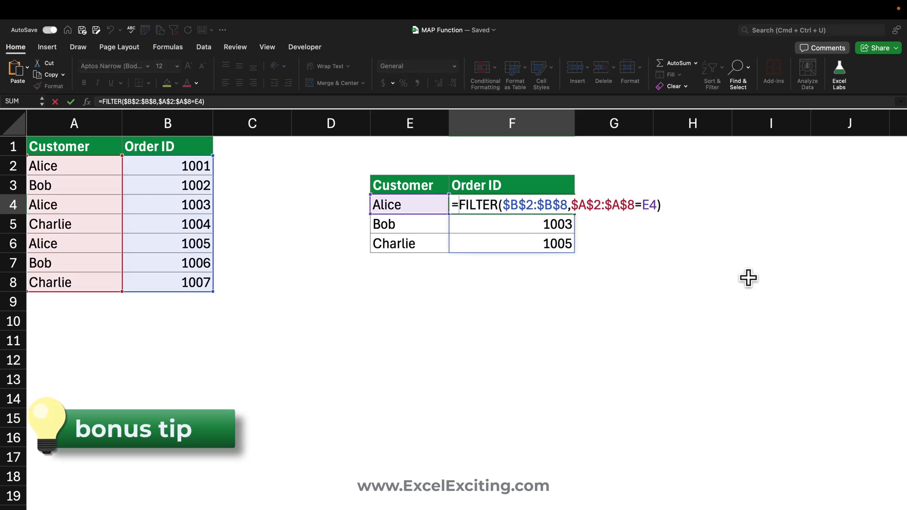
type("a")
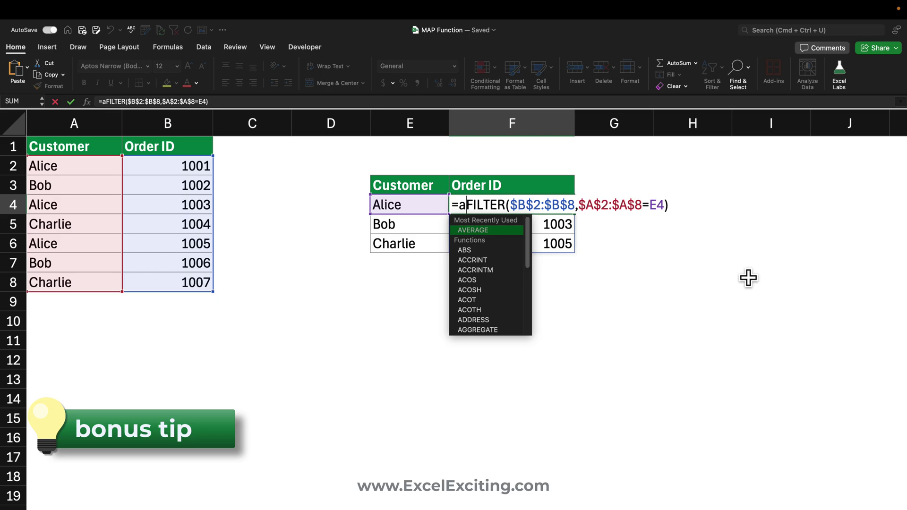
type("rr")
key("Tab")
key("End")
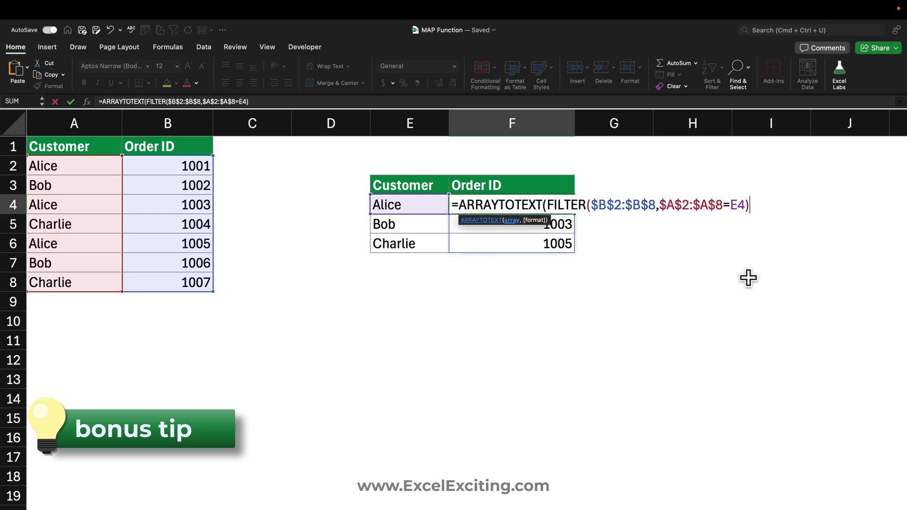
type(")")
key("Return")
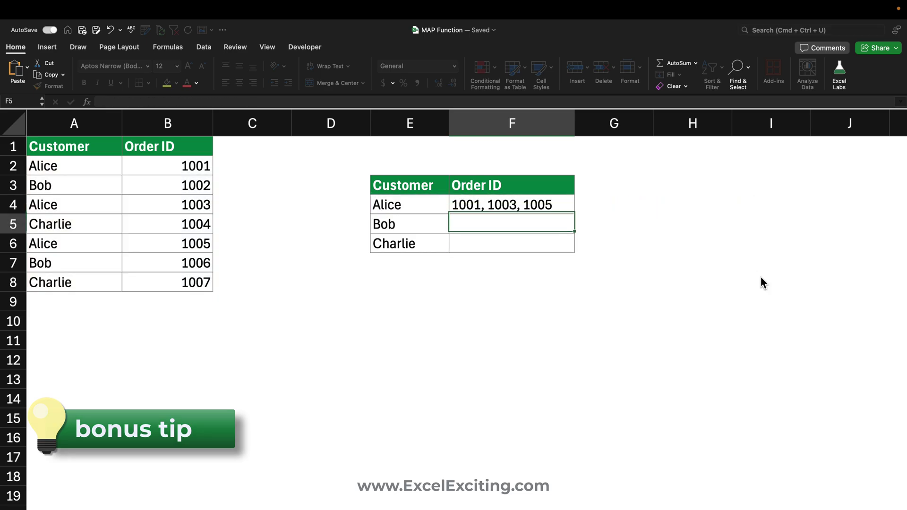
key("Up")
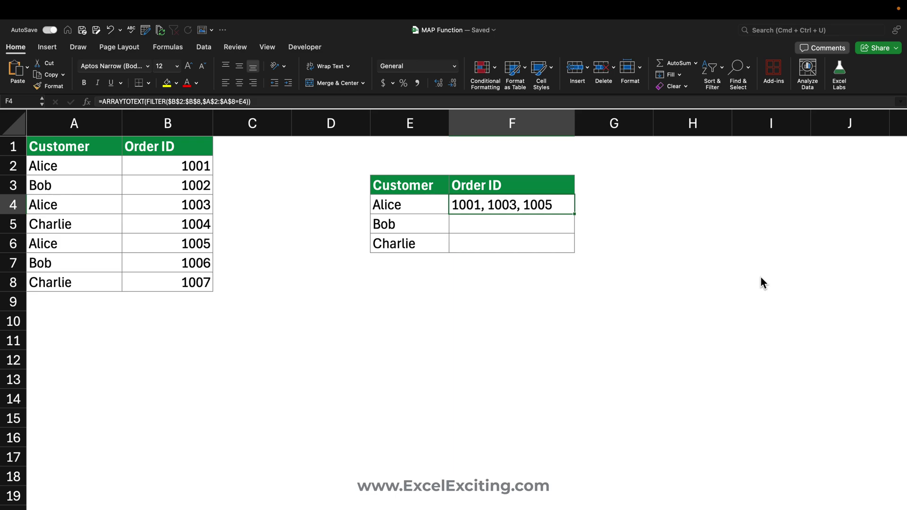
Step: Undo and redo through the summary edits to restore the ARRAYTOTEXT formula in F4
key("super+z")
key("super+z")
key("super+z")
key("super+z")
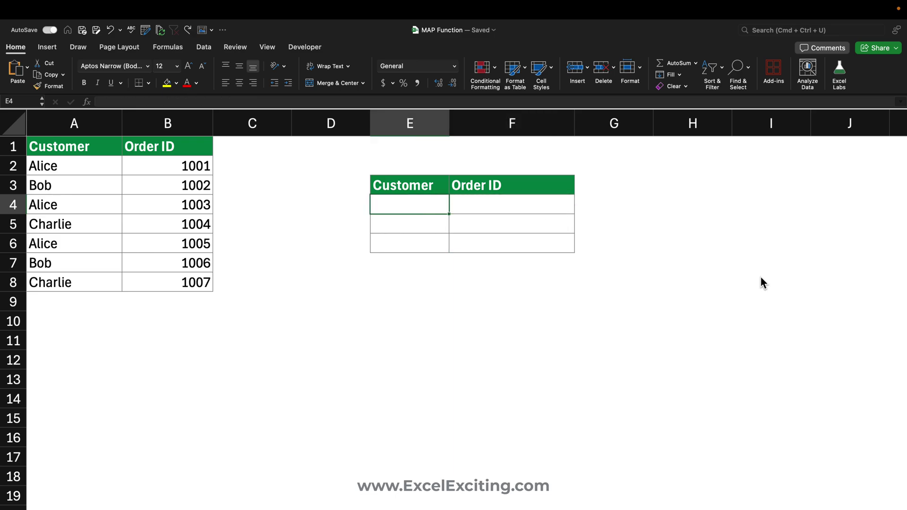
key("super+y")
key("super+y")
key("super+y")
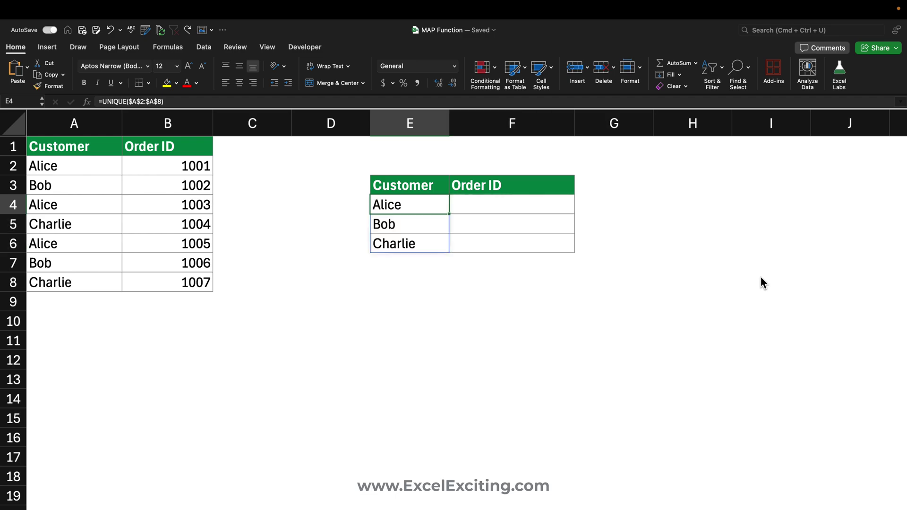
key("super+y")
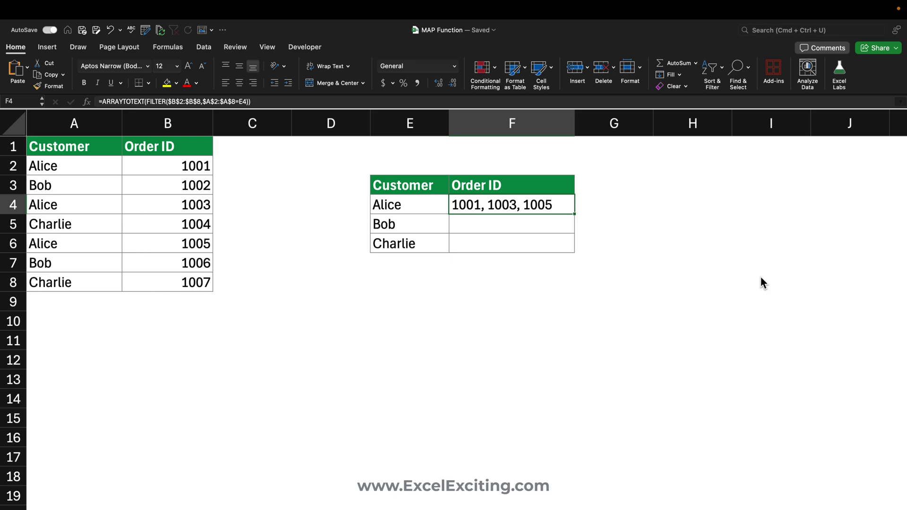
Step: Replace ARRAYTOTEXT with TEXTJOIN(", ",TRUE, around the FILTER in F4
double_click(476, 207)
double_click(476, 207)
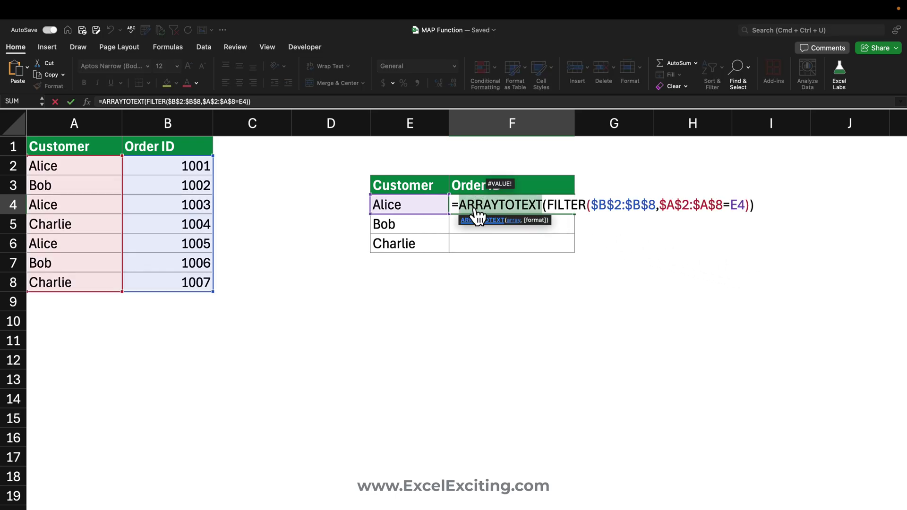
type("te")
key("Down")
key("Down")
key("Down")
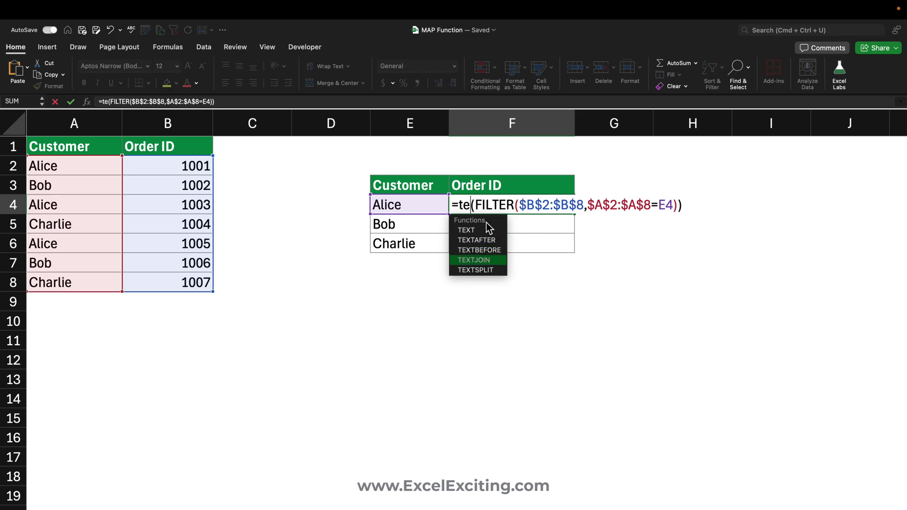
key("Tab")
type("\"")
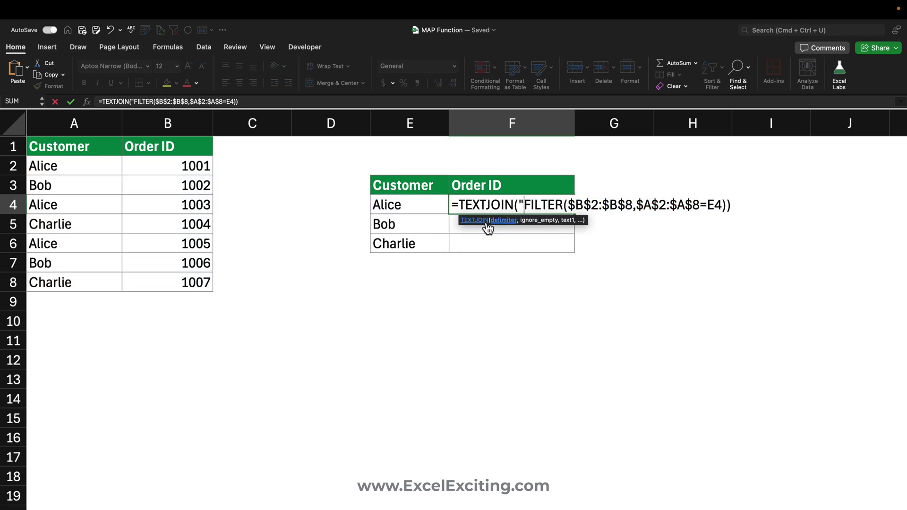
type(",\"")
key("Left")
key("Right")
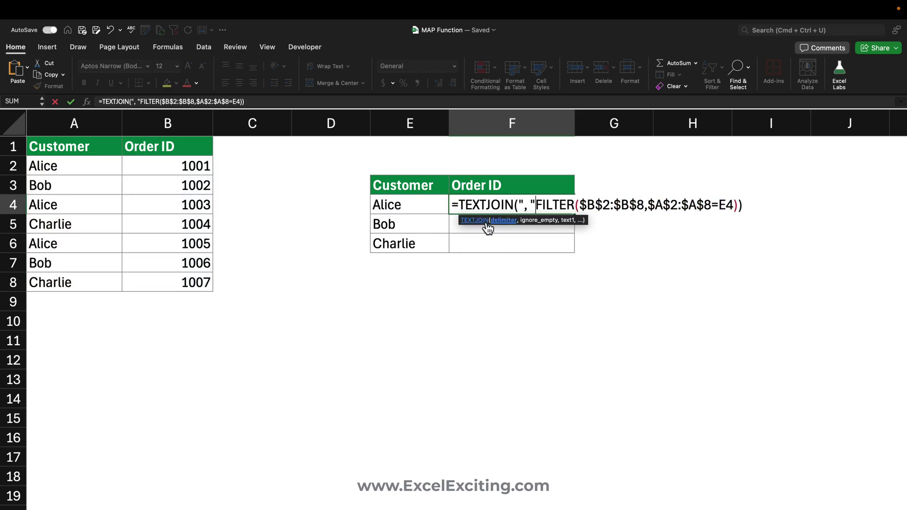
type(",")
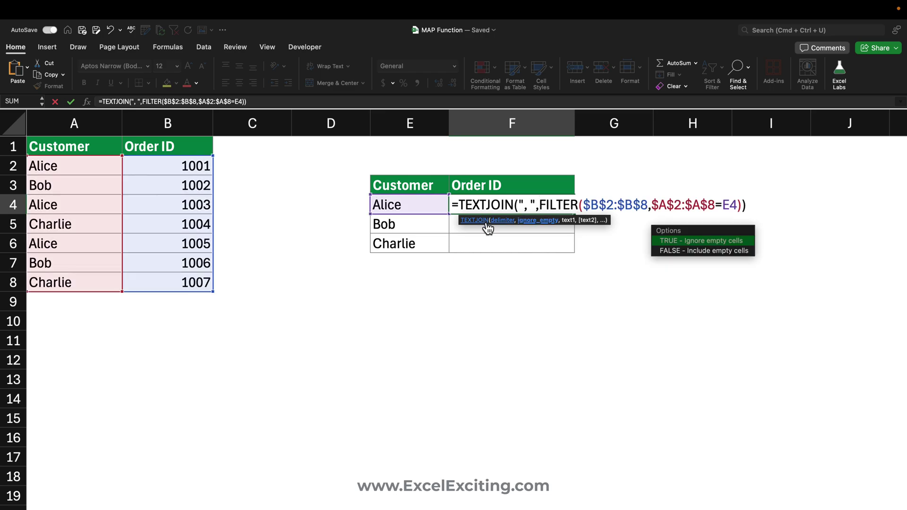
key("Tab")
type(",")
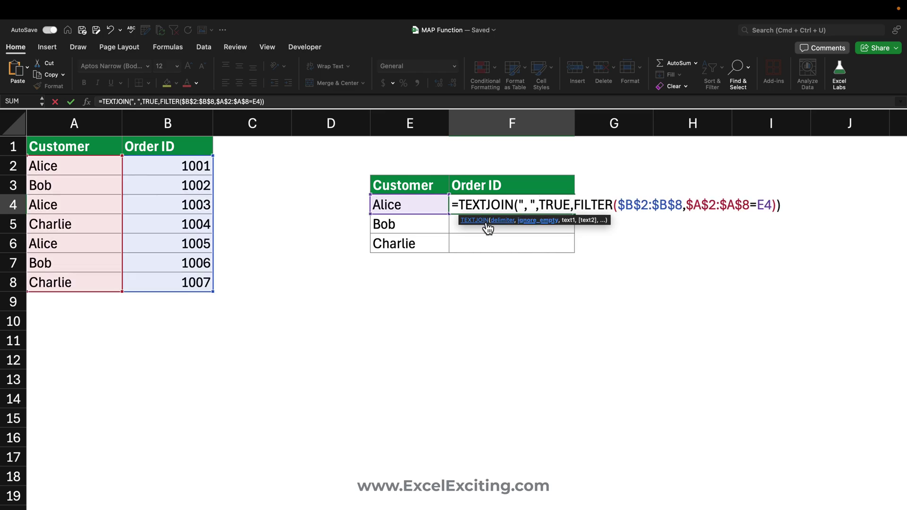
key("Return")
key("Up")
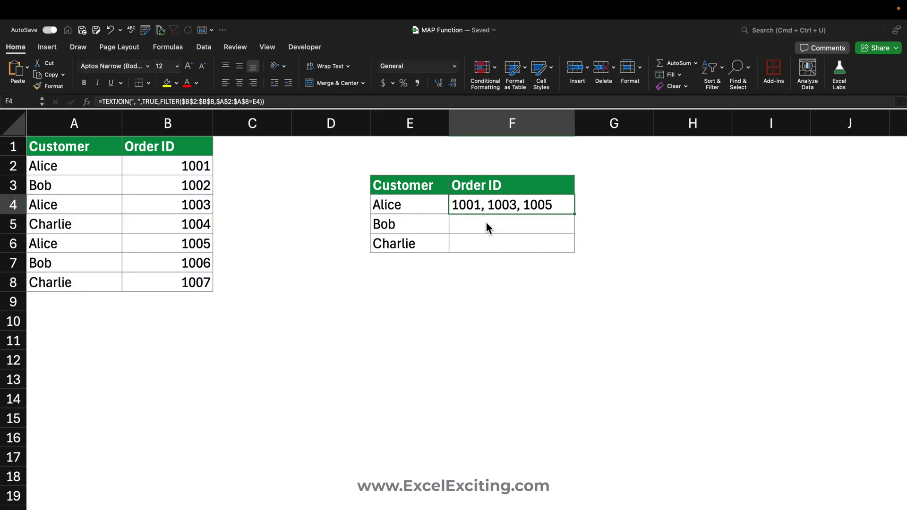
Step: Copy F4's TEXTJOIN formula down to F5:F6, giving Bob 1002, 1006 and Charlie 1004, 1007
left_click_drag(573, 217, 573, 245)
left_click(532, 226)
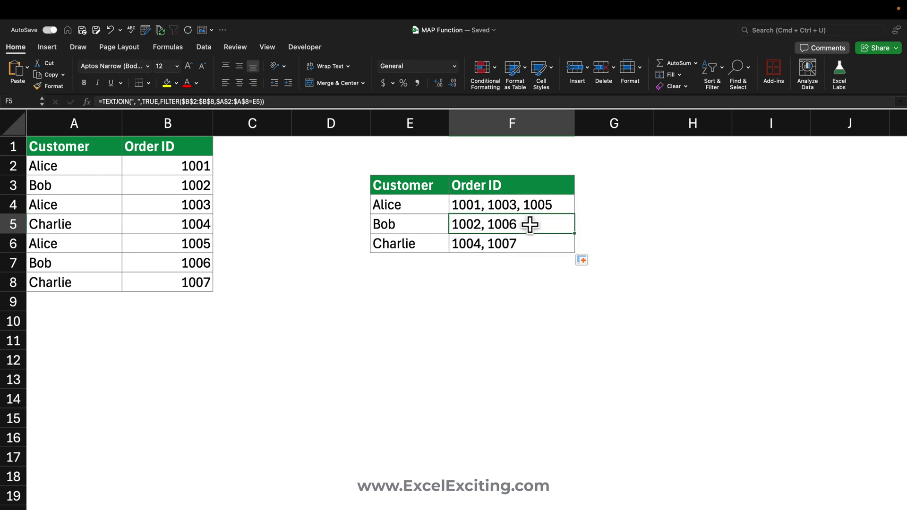
left_click_drag(501, 206, 495, 239)
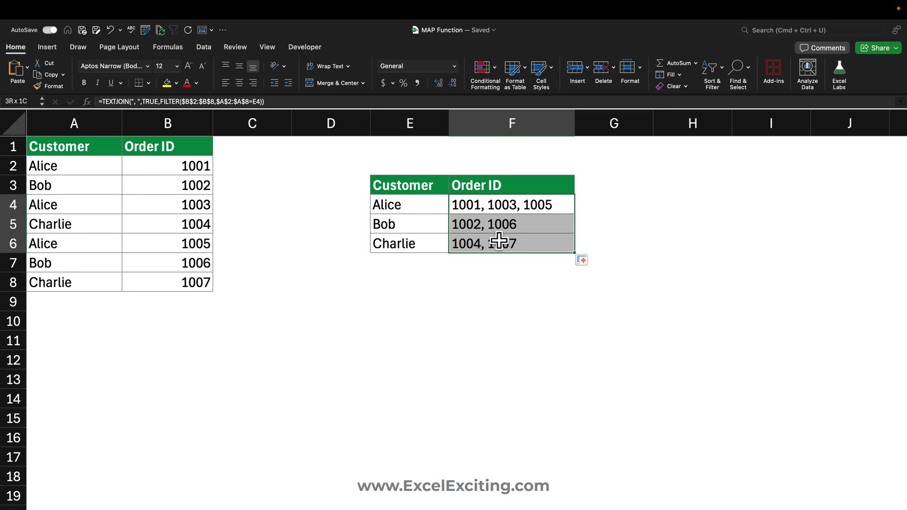
left_click(472, 227)
Step: Inspect the E4:F6 formulas, then open F4's formula with the cursor after E4
left_click(425, 222)
left_click(451, 209)
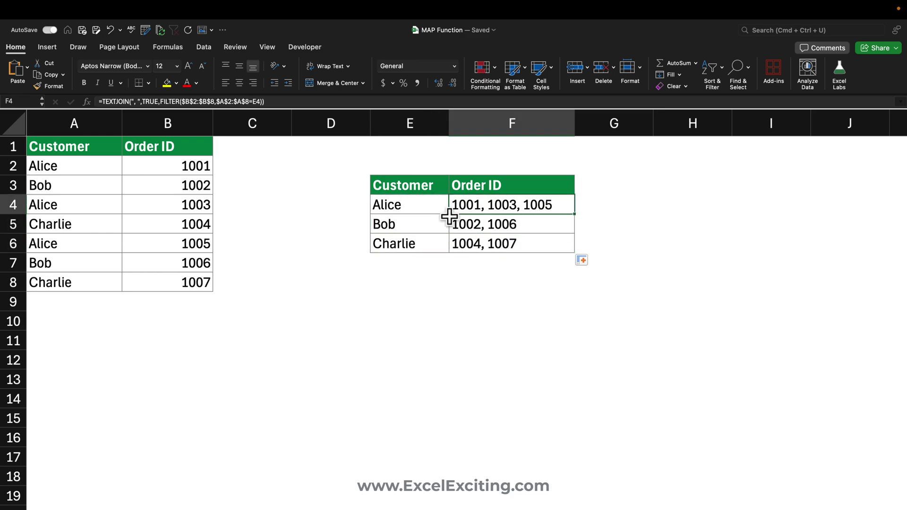
left_click(409, 241)
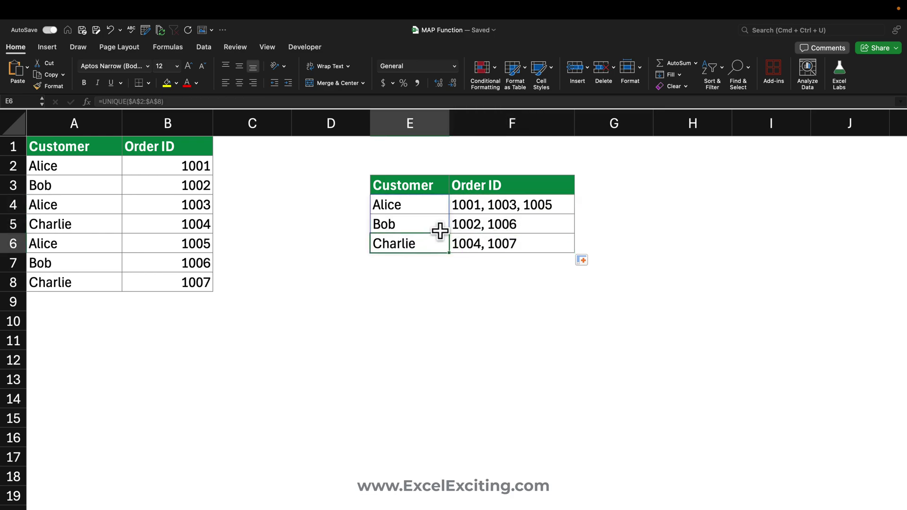
left_click(497, 208)
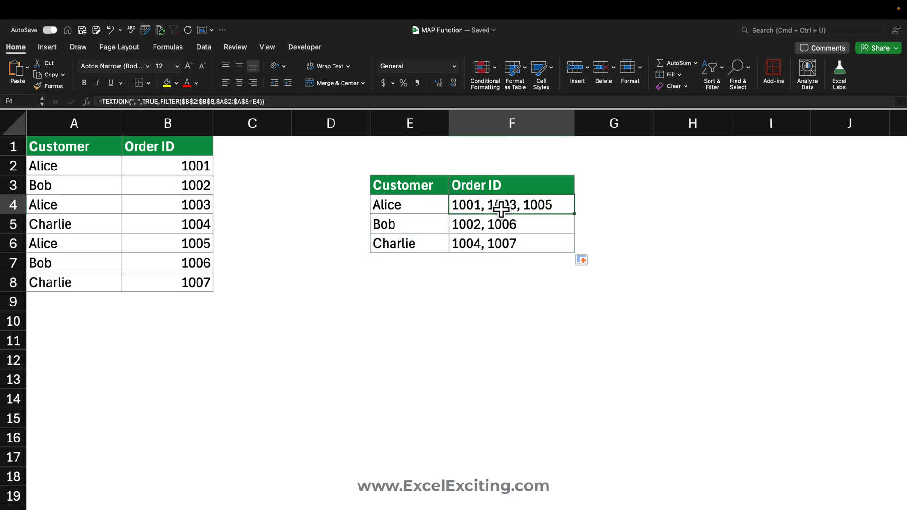
double_click(546, 205)
left_click(772, 205)
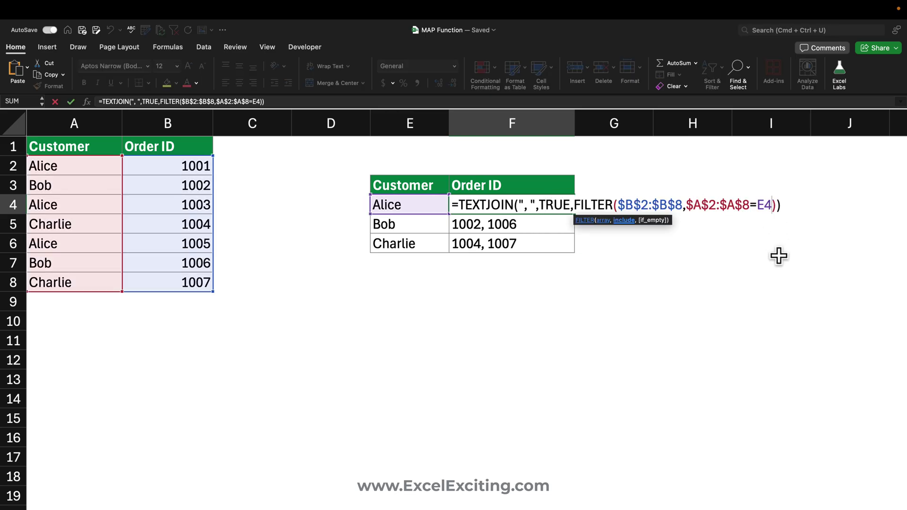
Step: Change F4's criterion to E4# and clear F5 and F6
type("#")
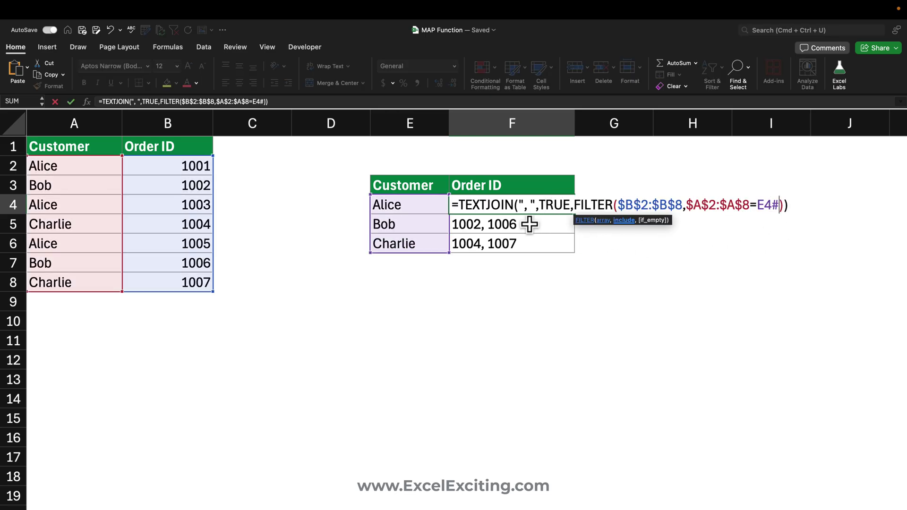
key("Return")
key("Delete")
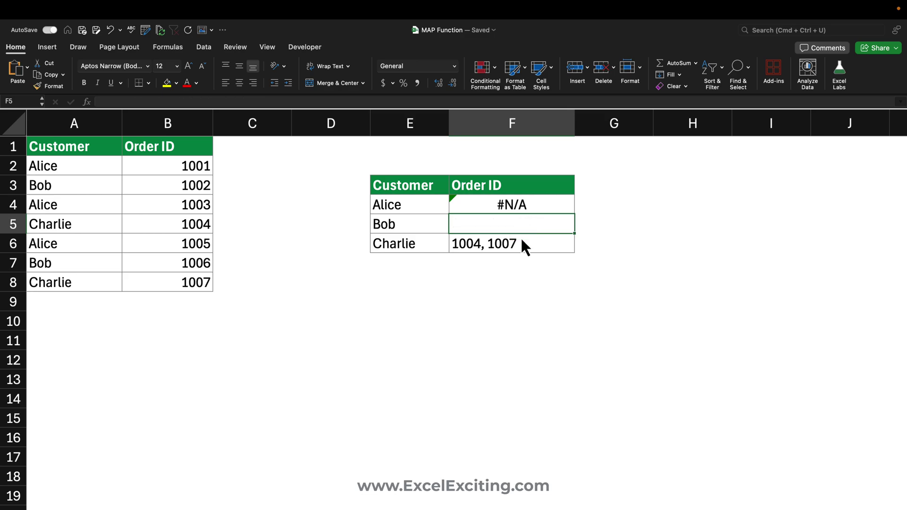
left_click(522, 240)
key("Delete")
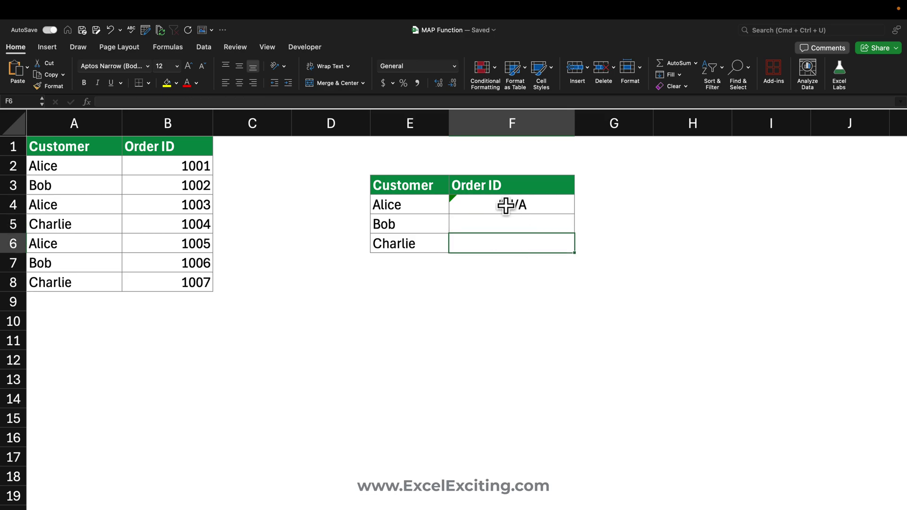
Step: Inspect F4's #N/A by previewing the E4# and FILTER parts, then select the whole formula
left_click(506, 205)
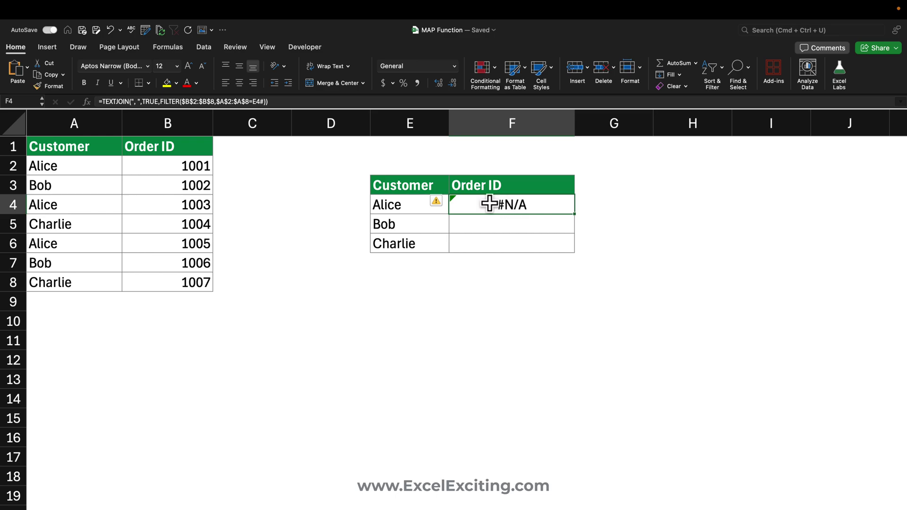
double_click(494, 207)
left_click_drag(778, 206, 758, 206)
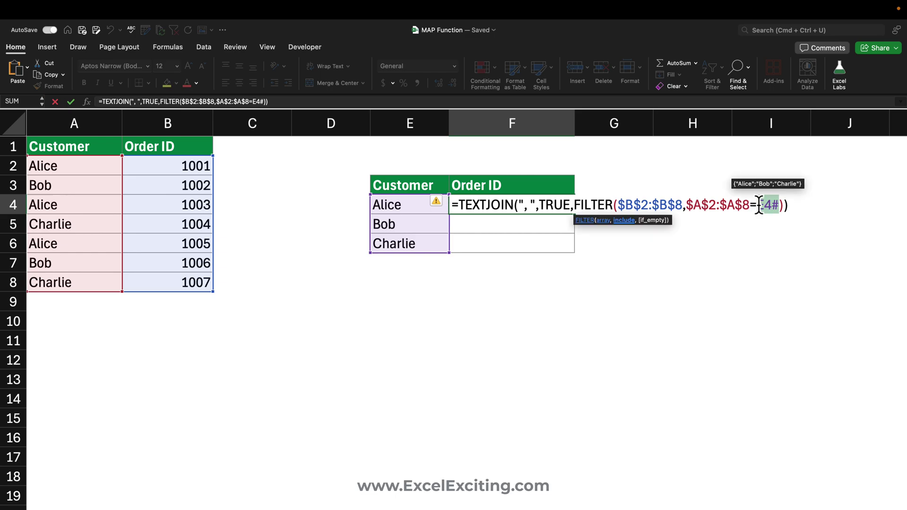
left_click_drag(574, 206, 772, 220)
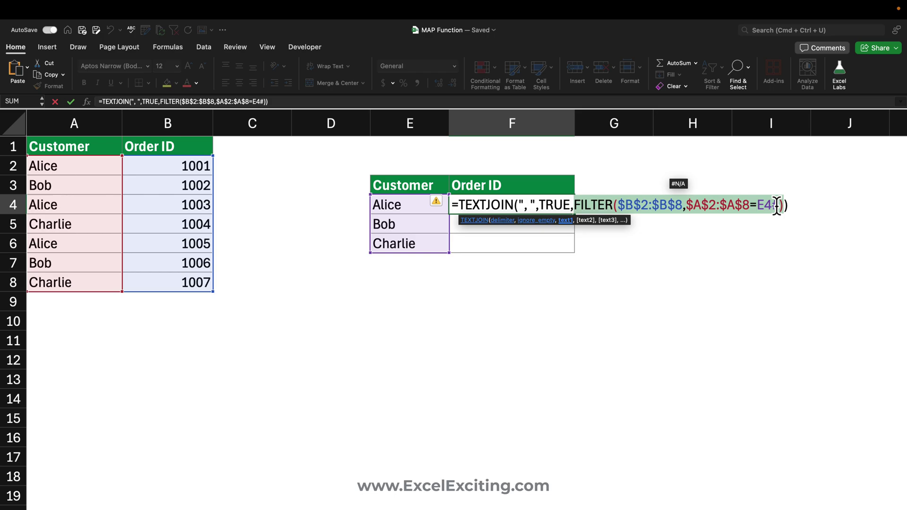
left_click(776, 206)
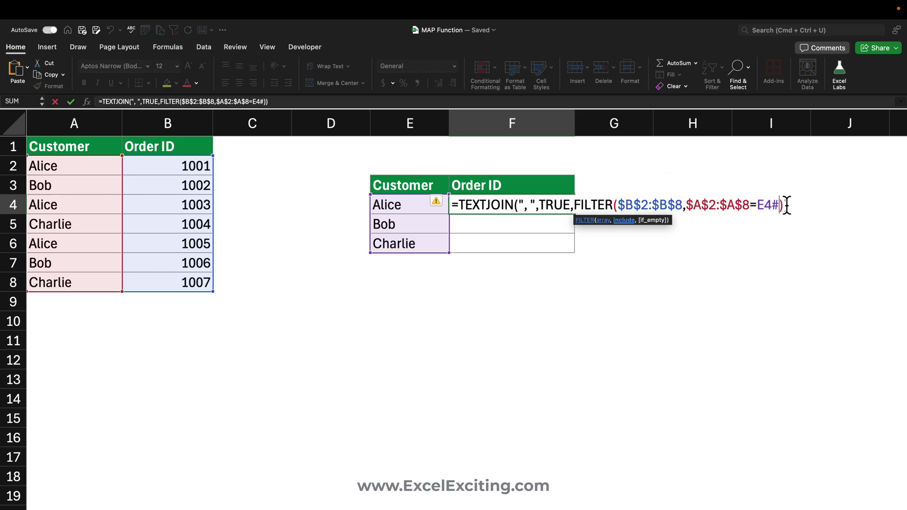
left_click_drag(787, 204, 412, 198)
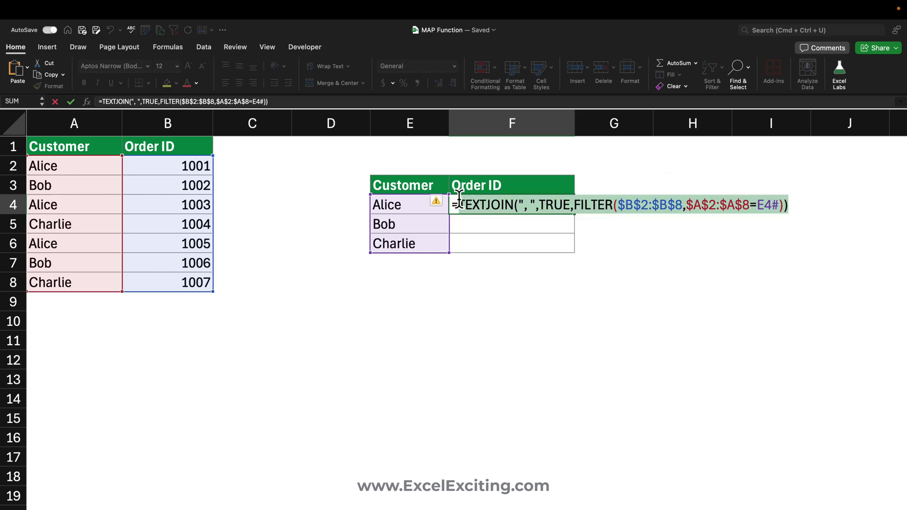
Step: Rewrite F4 as =MAP(E4#,LAMBDA(x, followed by the pasted TEXTJOIN/FILTER join
type("=map")
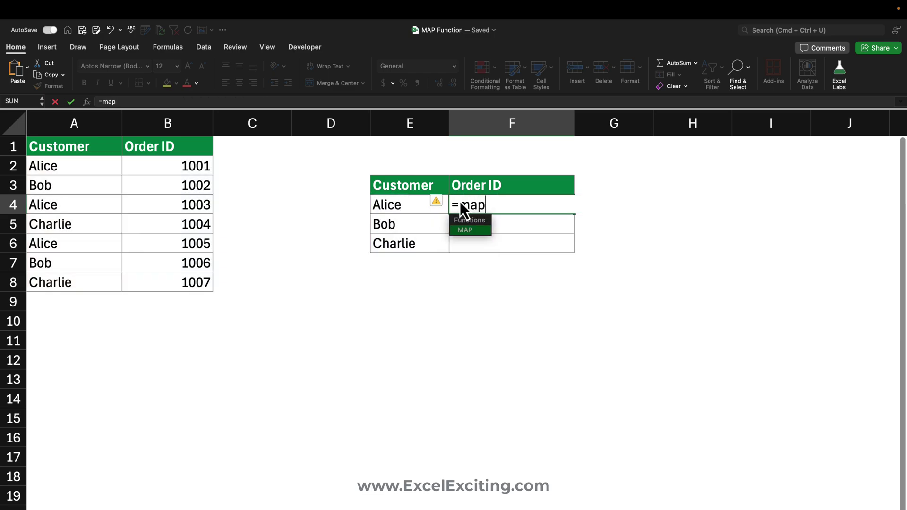
key("Tab")
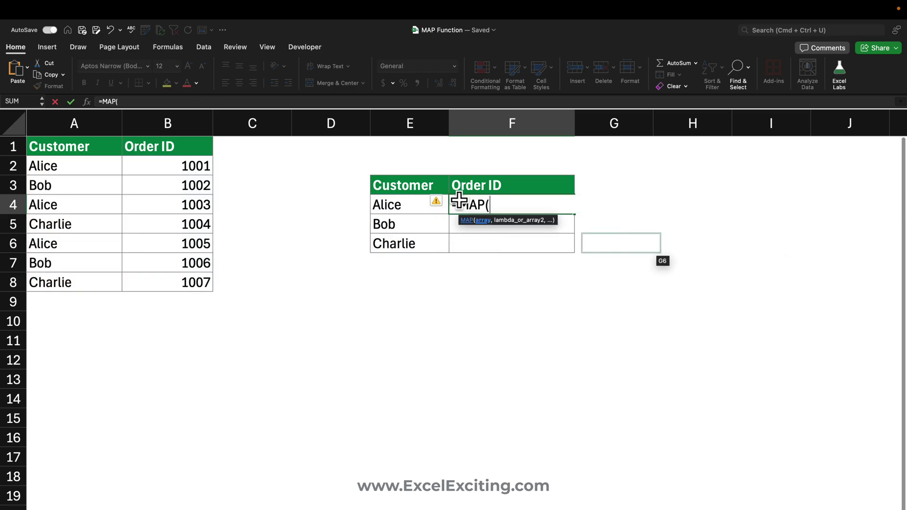
left_click_drag(409, 200, 407, 245)
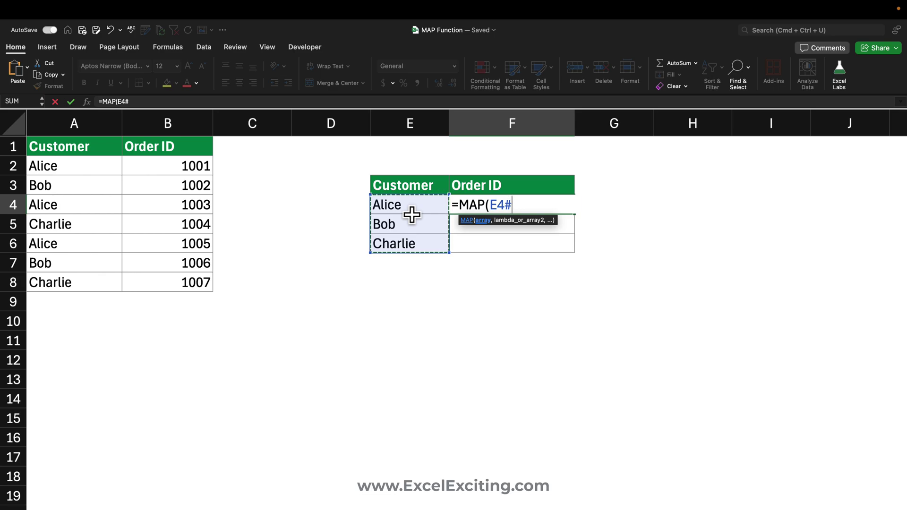
type(",")
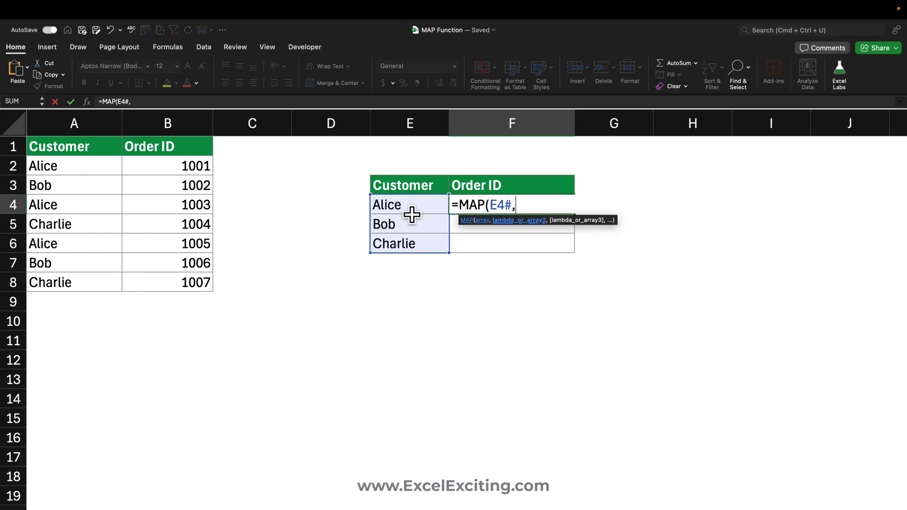
type("la")
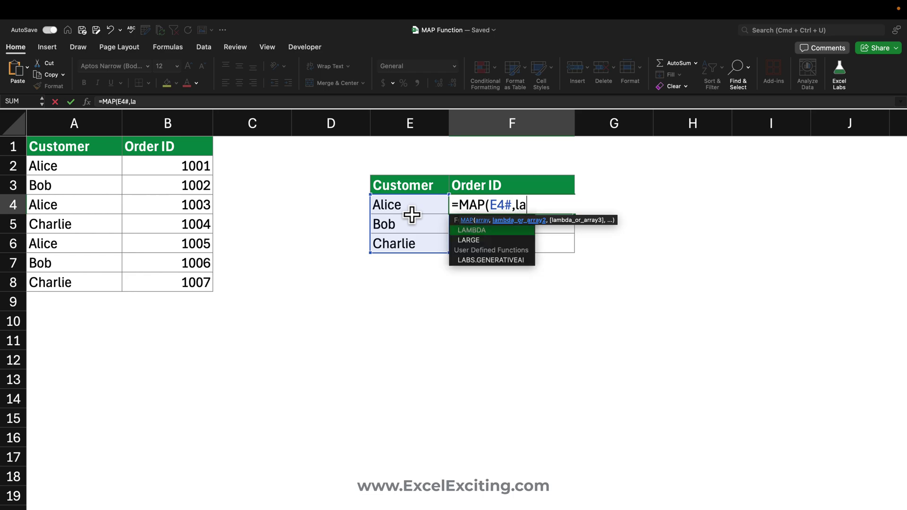
key("Tab")
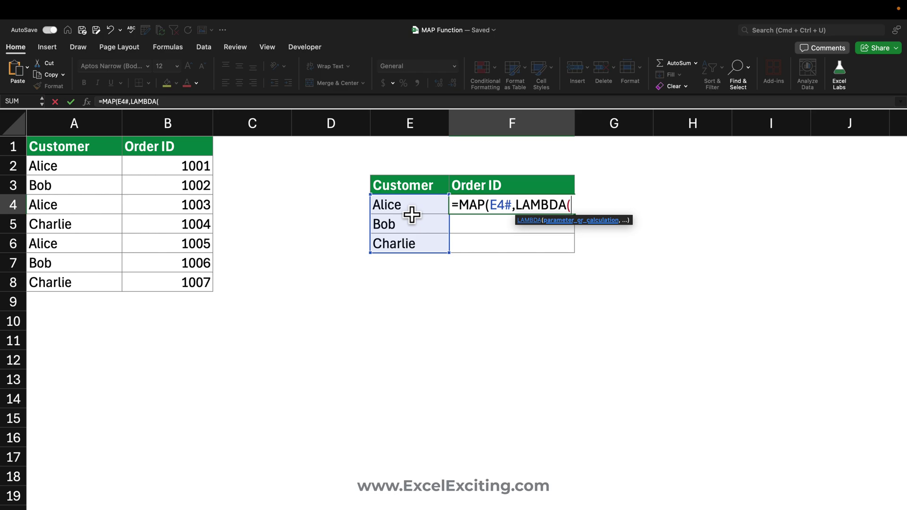
type("x,")
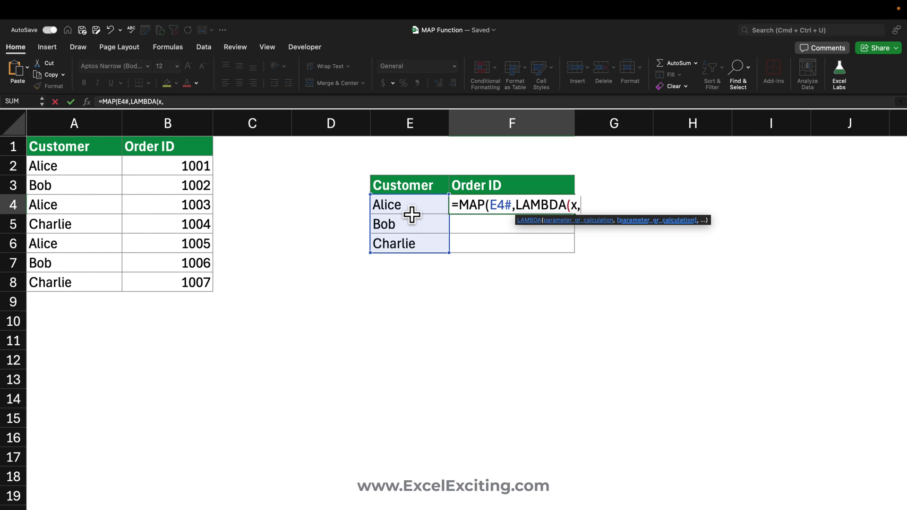
type("TEXTJOIN(\", \",TRUE,FILTER($B$2:$B$8,$A$2:$A$8=E4#))")
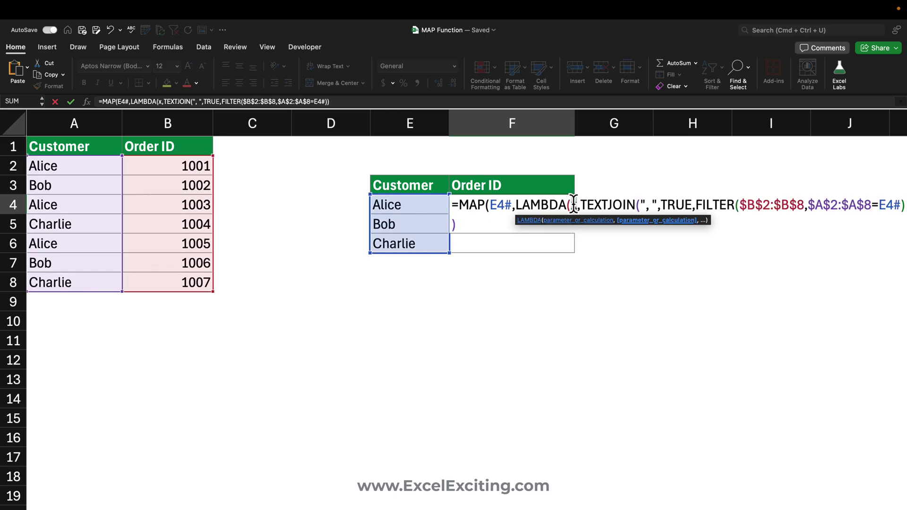
Step: Replace the FILTER criterion's trailing E4# with x in F4's MAP formula
left_click(494, 204)
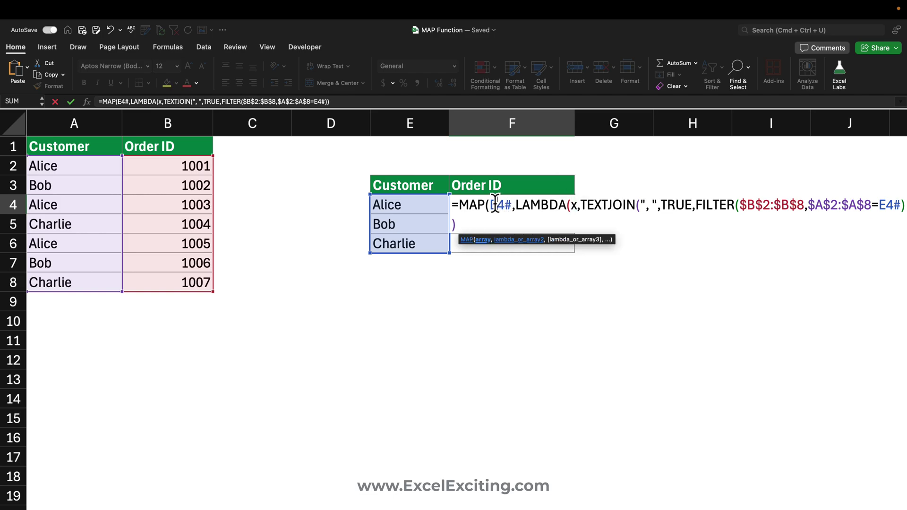
left_click_drag(494, 205, 506, 203)
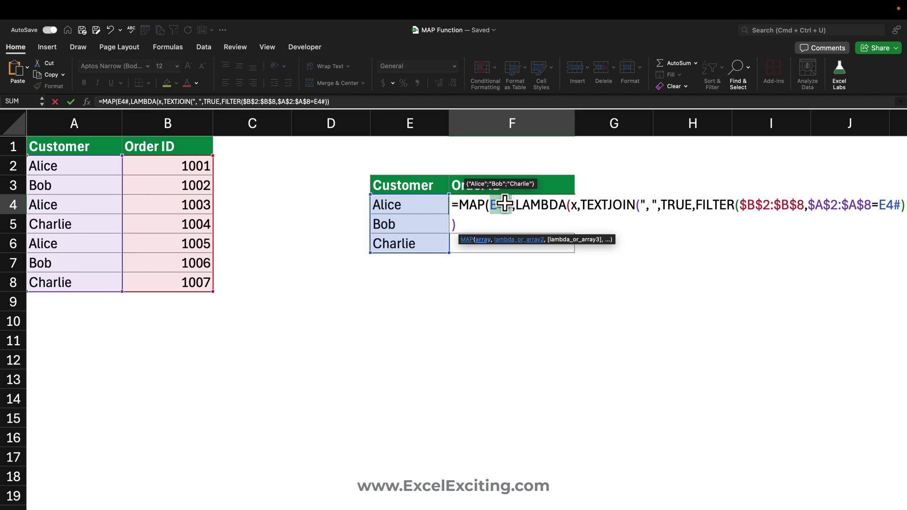
double_click(573, 203)
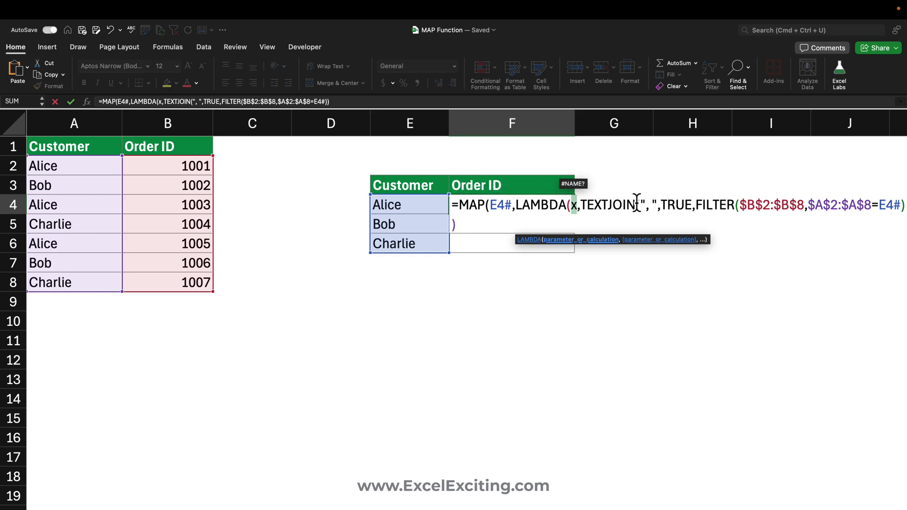
left_click(879, 203)
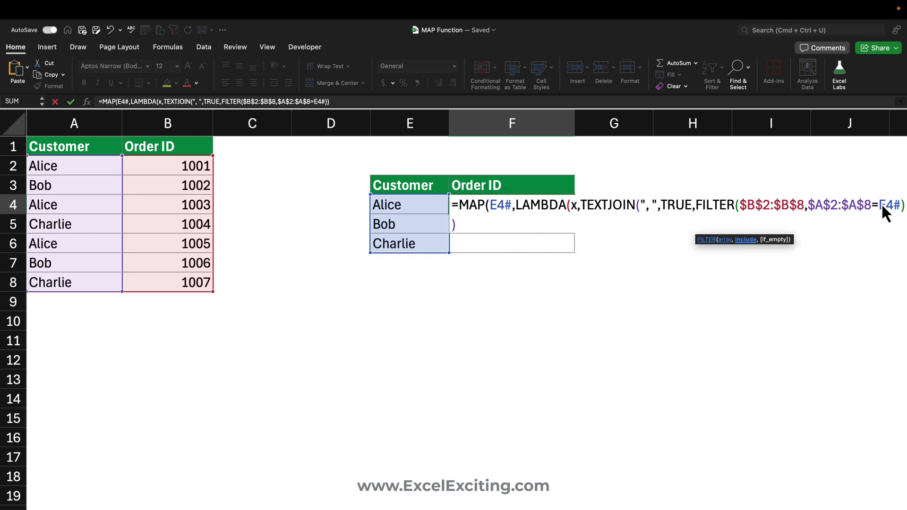
double_click(888, 206)
type("x")
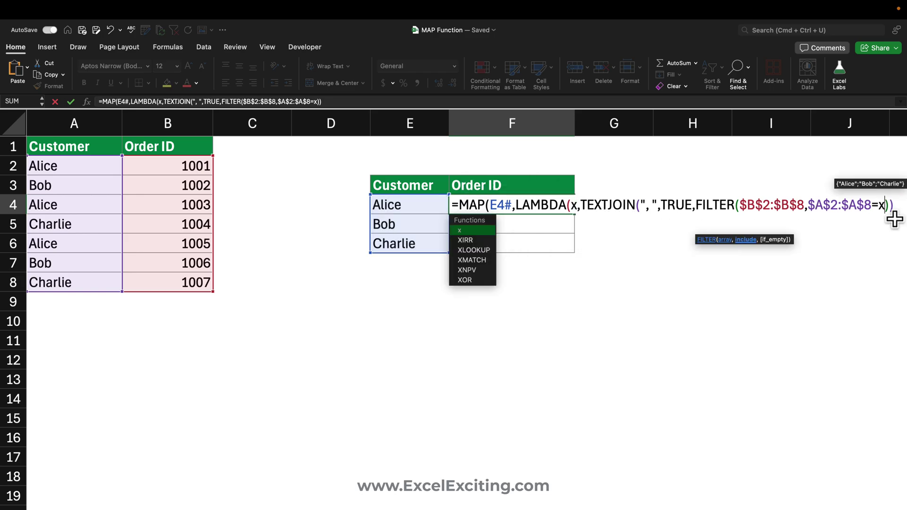
left_click(892, 205)
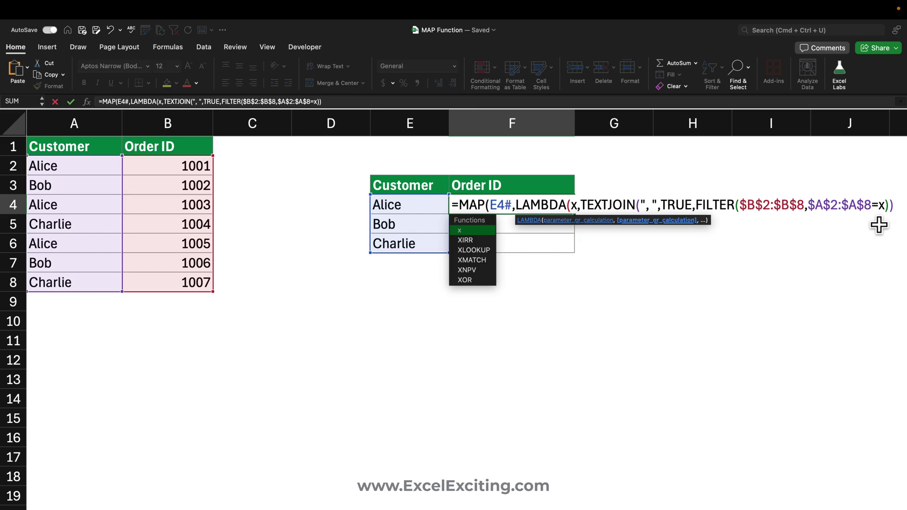
Step: Fix the closing parentheses and enter the MAP formula, spilling 1001, 1003, 1005; 1002, 1006; 1004, 1007
type(")")
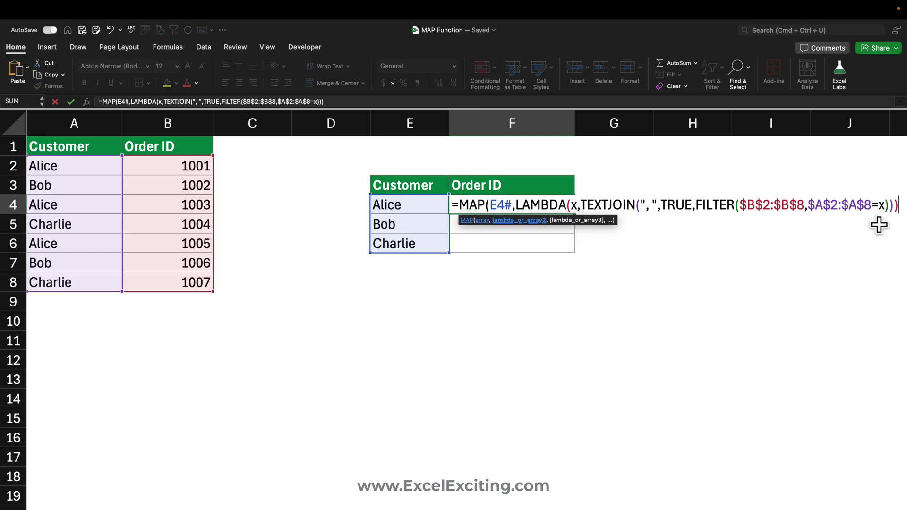
key("Return")
key("Return")
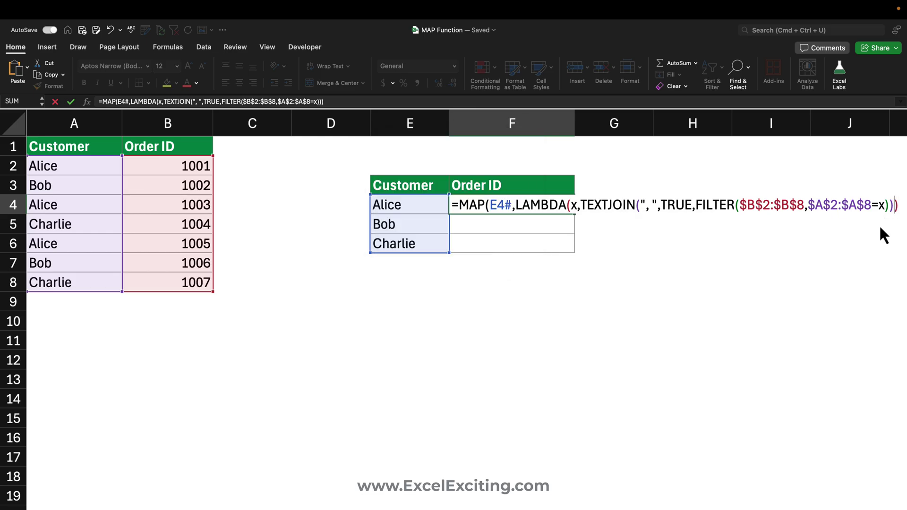
key("BackSpace")
key("Return")
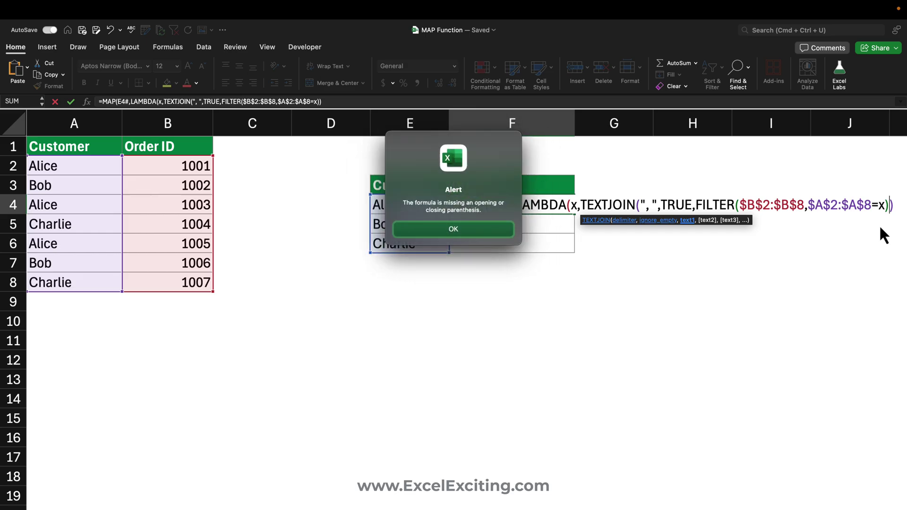
key("Return")
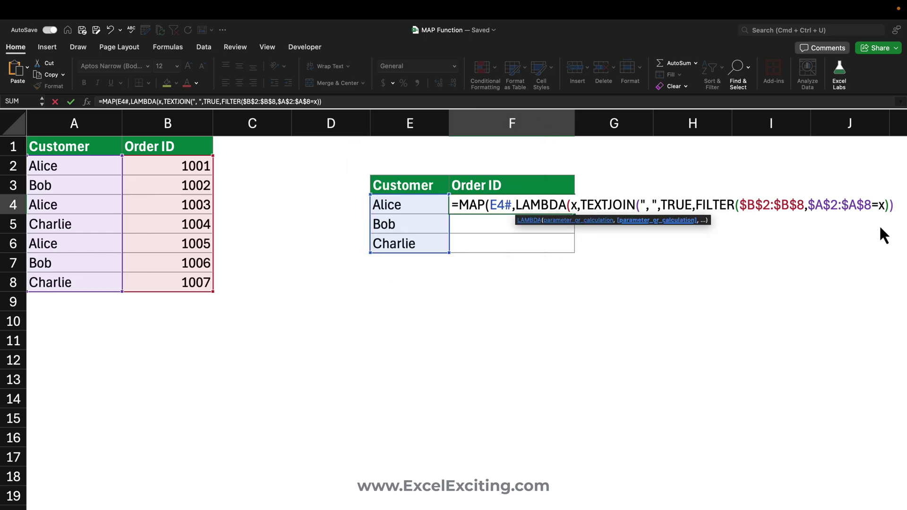
type("))")
key("Return")
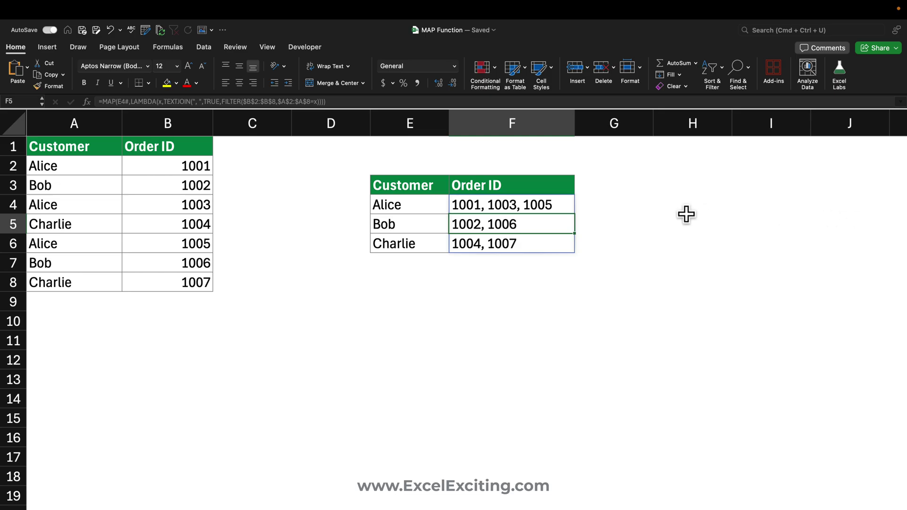
left_click(490, 203)
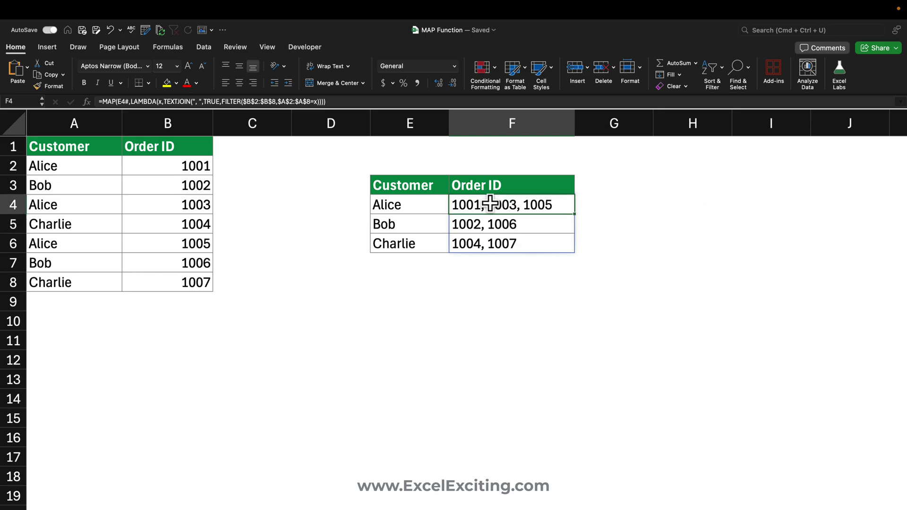
double_click(571, 206)
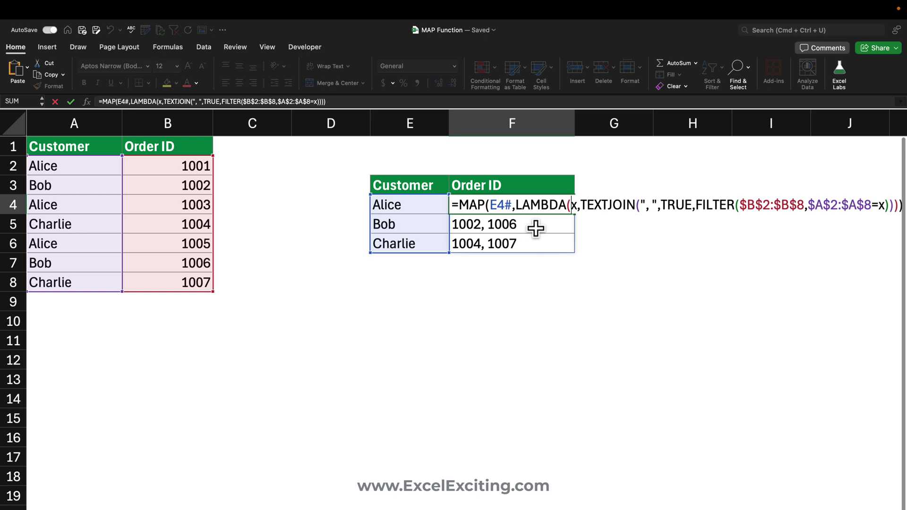
key("Escape")
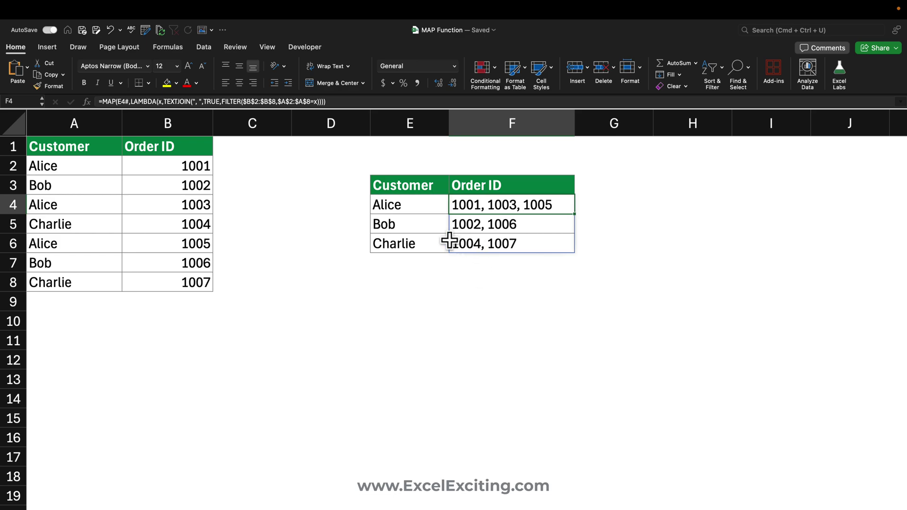
Step: Add a new source row 9 with customer Faraz in A9 and order ID 1009 in B9
left_click(87, 192)
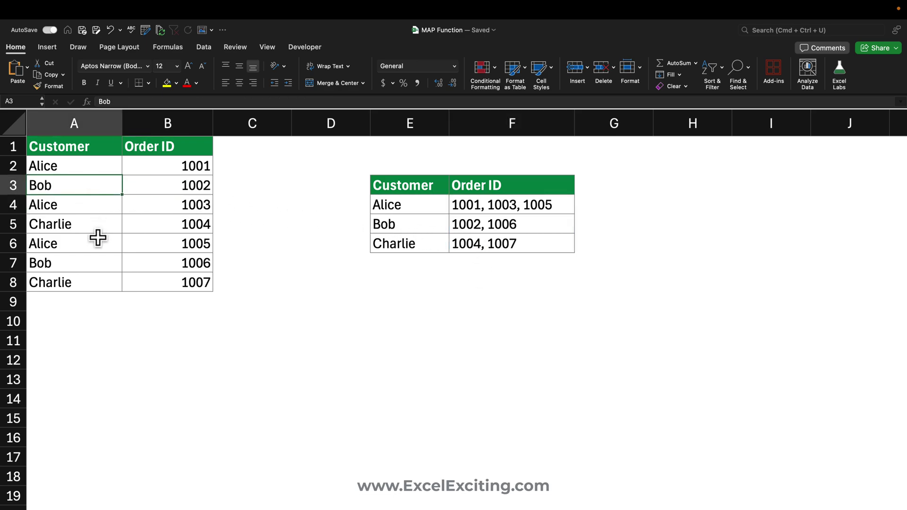
left_click(109, 283)
left_click(111, 302)
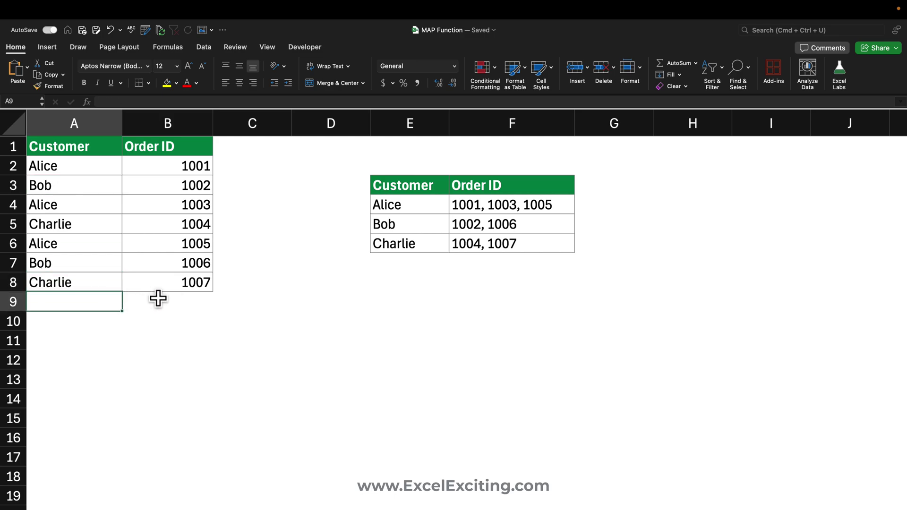
type("Faraz")
key("Tab")
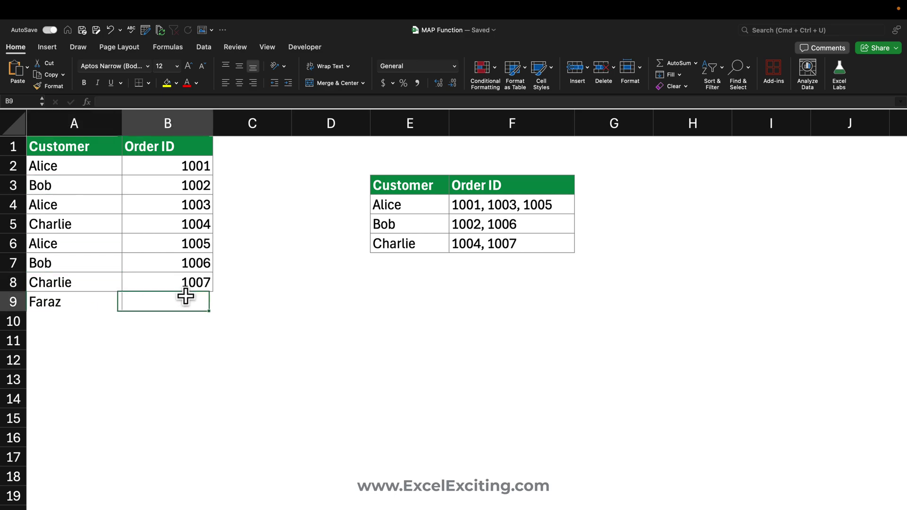
type("1000")
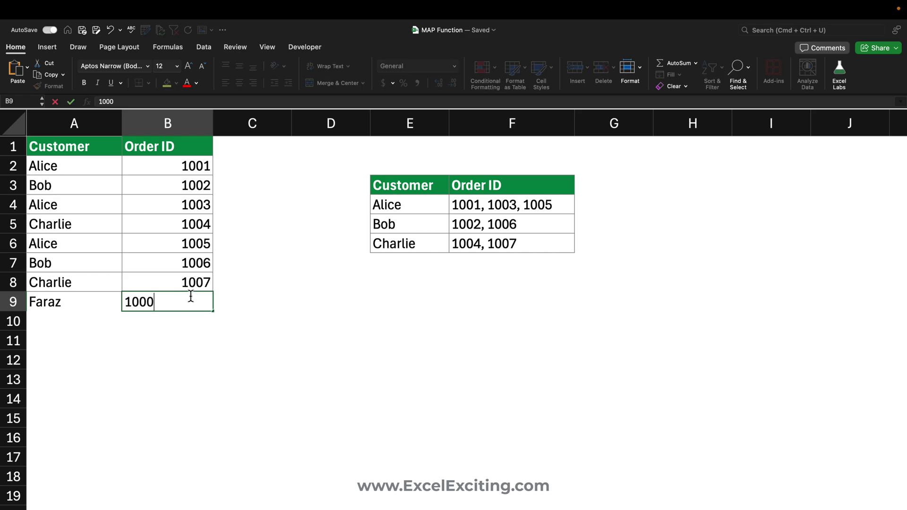
type("9")
key("BackSpace")
key("BackSpace")
type("9")
key("Return")
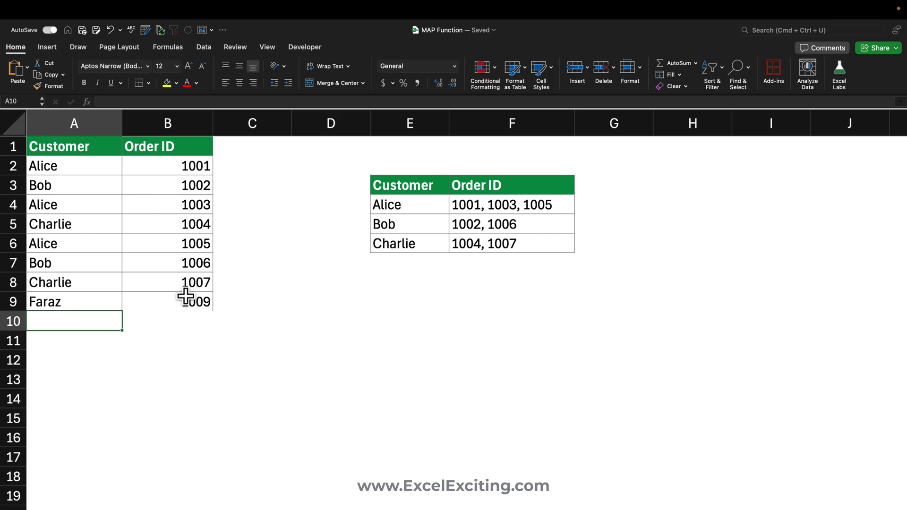
Step: Extend the F4 MAP formula's ranges to $B$2:$B$9 and $A$2:$A$9
double_click(474, 205)
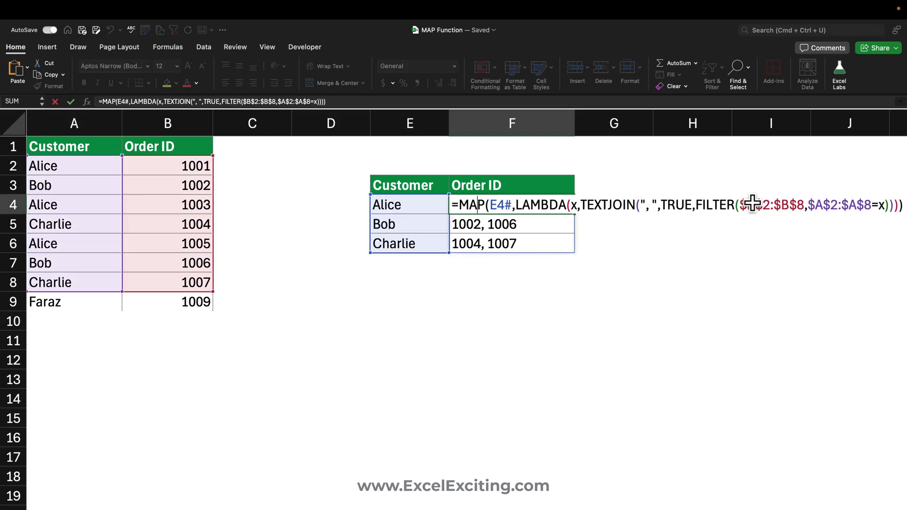
left_click_drag(212, 293, 212, 309)
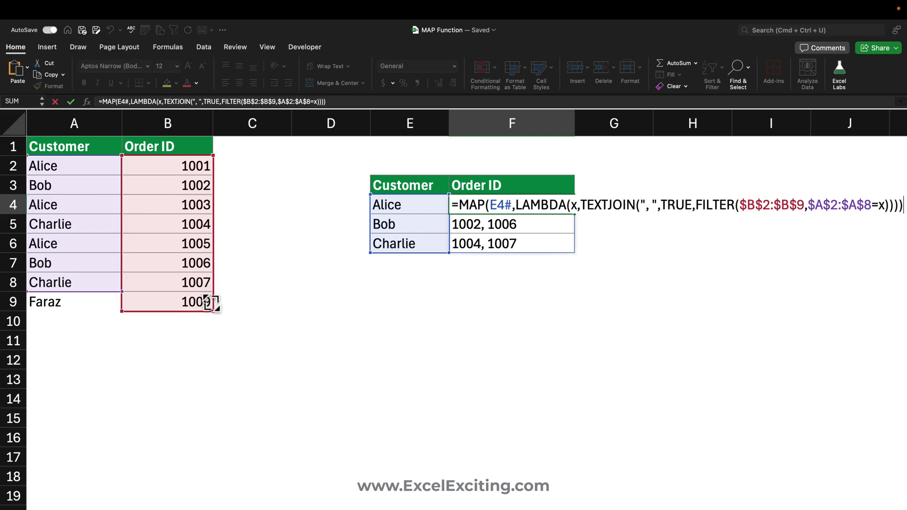
left_click_drag(120, 298, 119, 304)
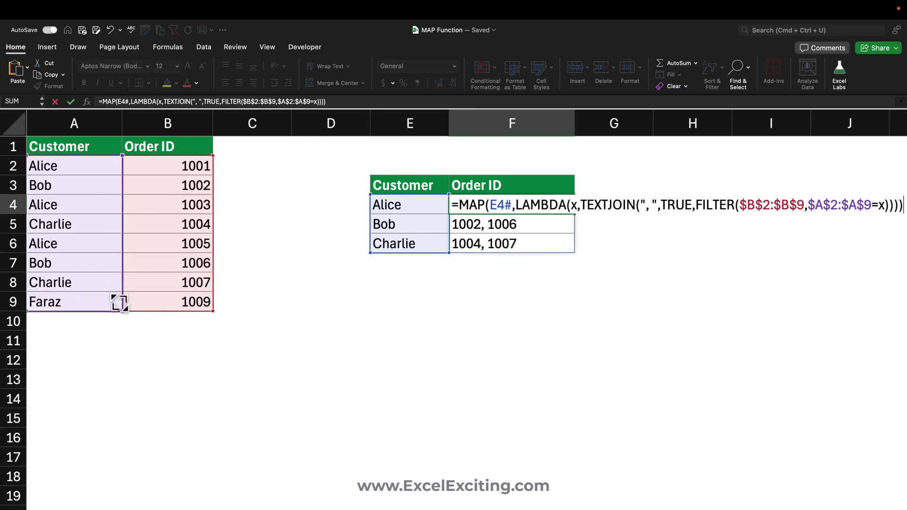
key("Return")
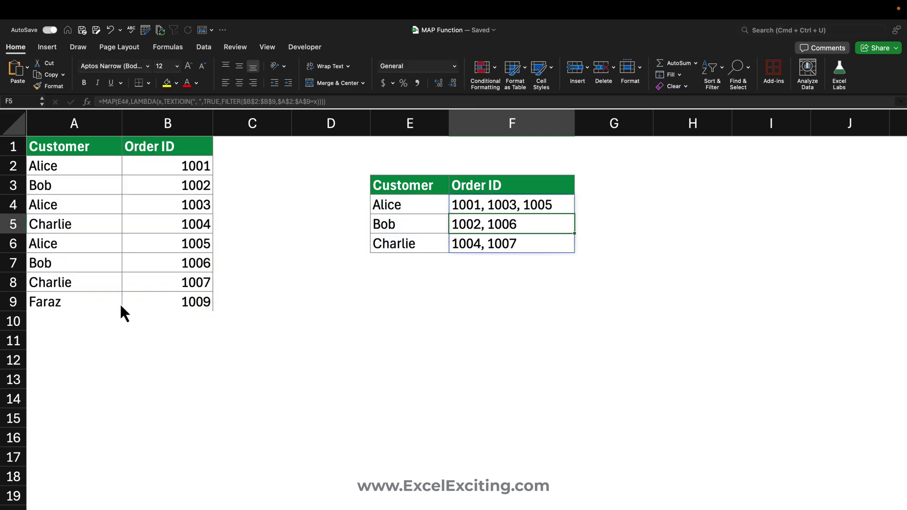
Step: Extend the E4 UNIQUE formula's customer range to $A$2:$A$9
double_click(431, 204)
left_click_drag(125, 290, 122, 307)
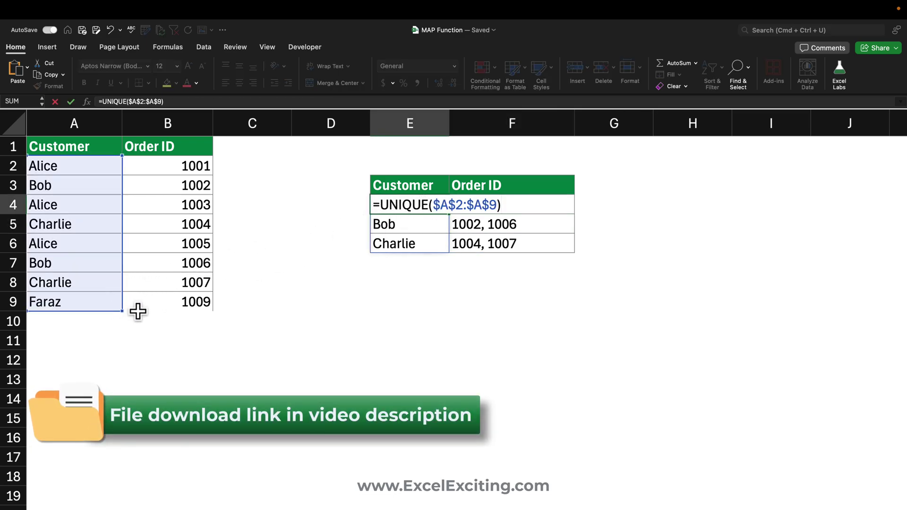
key("Return")
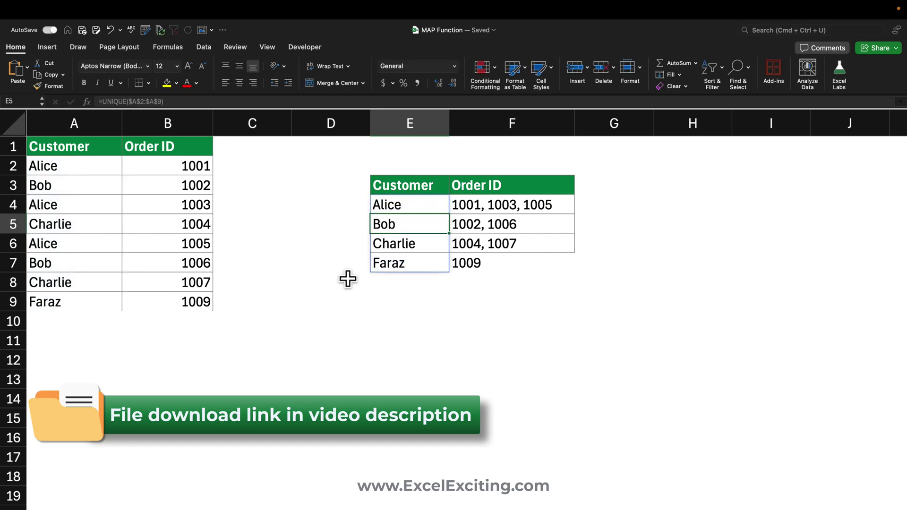
Step: Check the updated summary and the E4 and F4 spill formulas showing Faraz with 1009
left_click(461, 263)
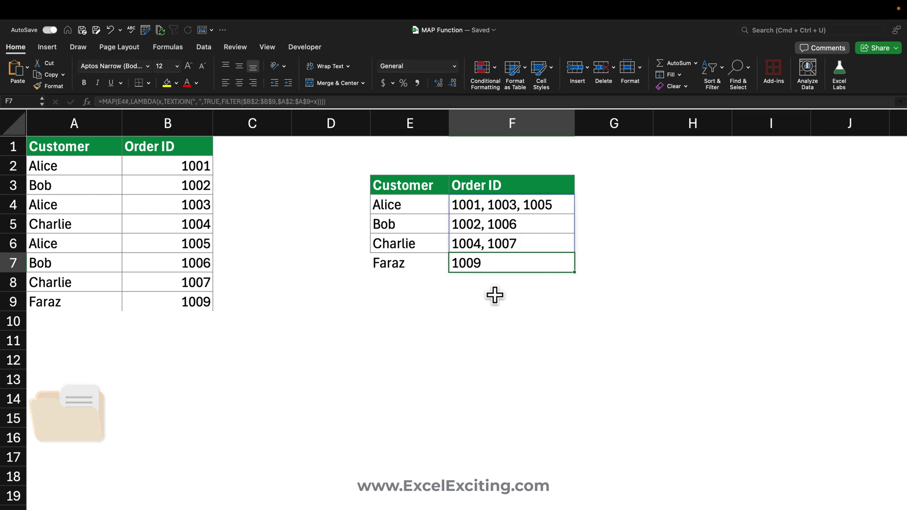
left_click(435, 206)
left_click(467, 205)
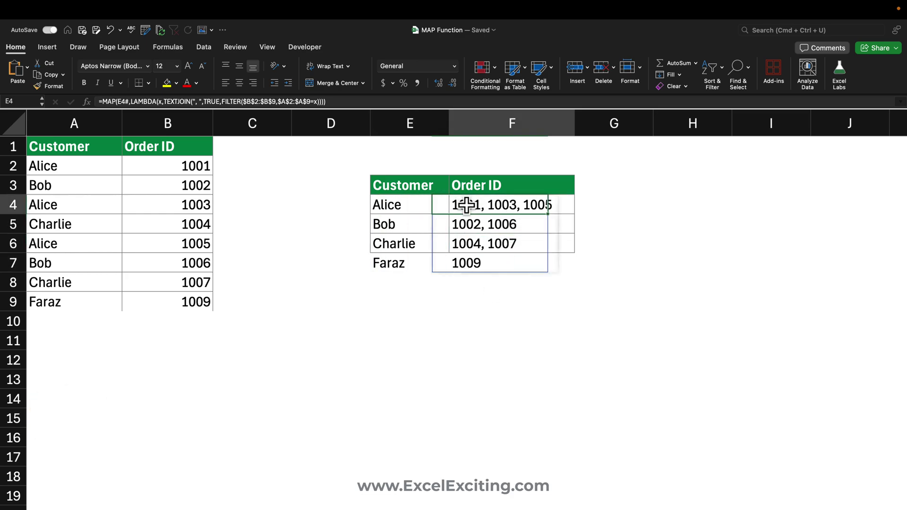